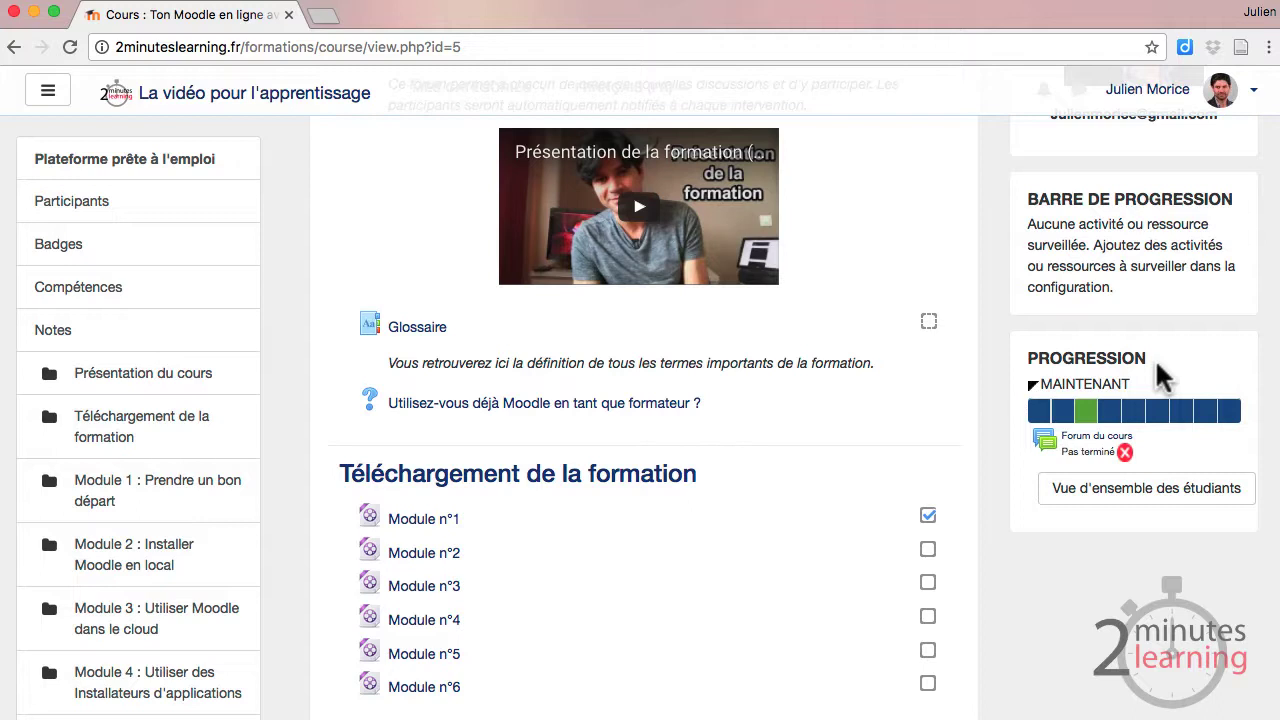
- Check the Progression block on the course page, and open the plugins overview in the site administration
mouse_move(1159, 420)
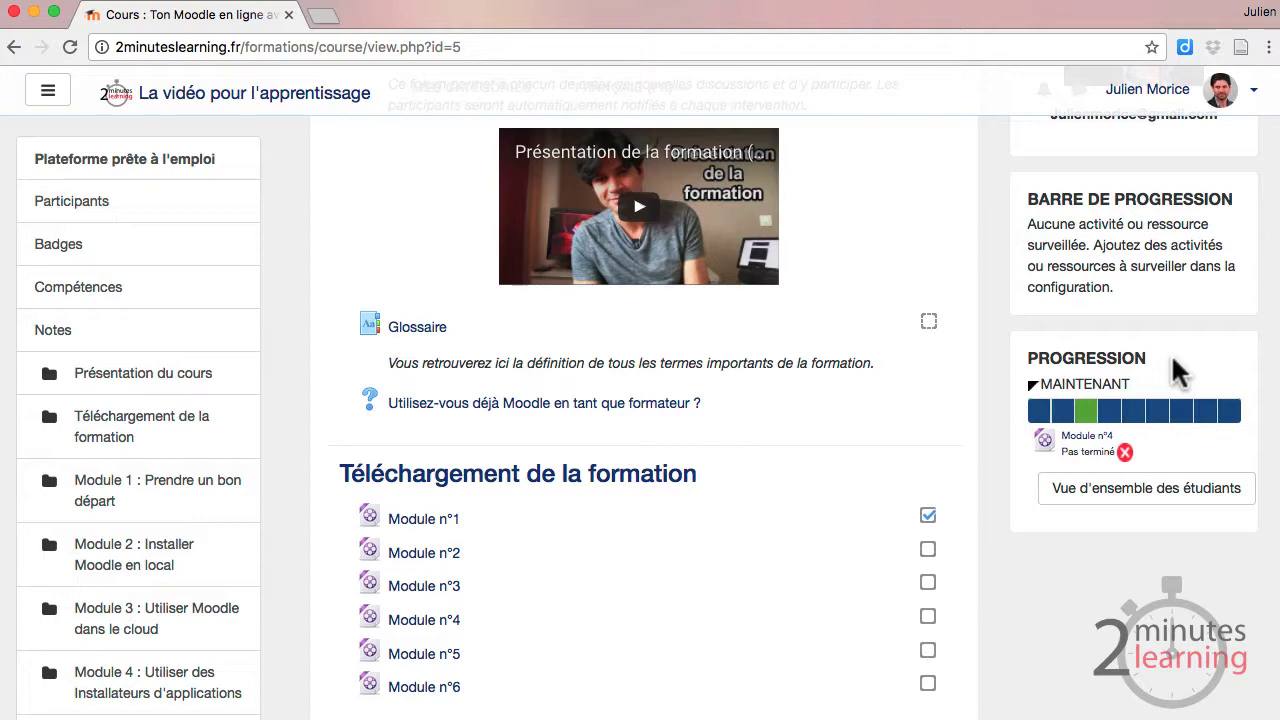
mouse_move(1085, 412)
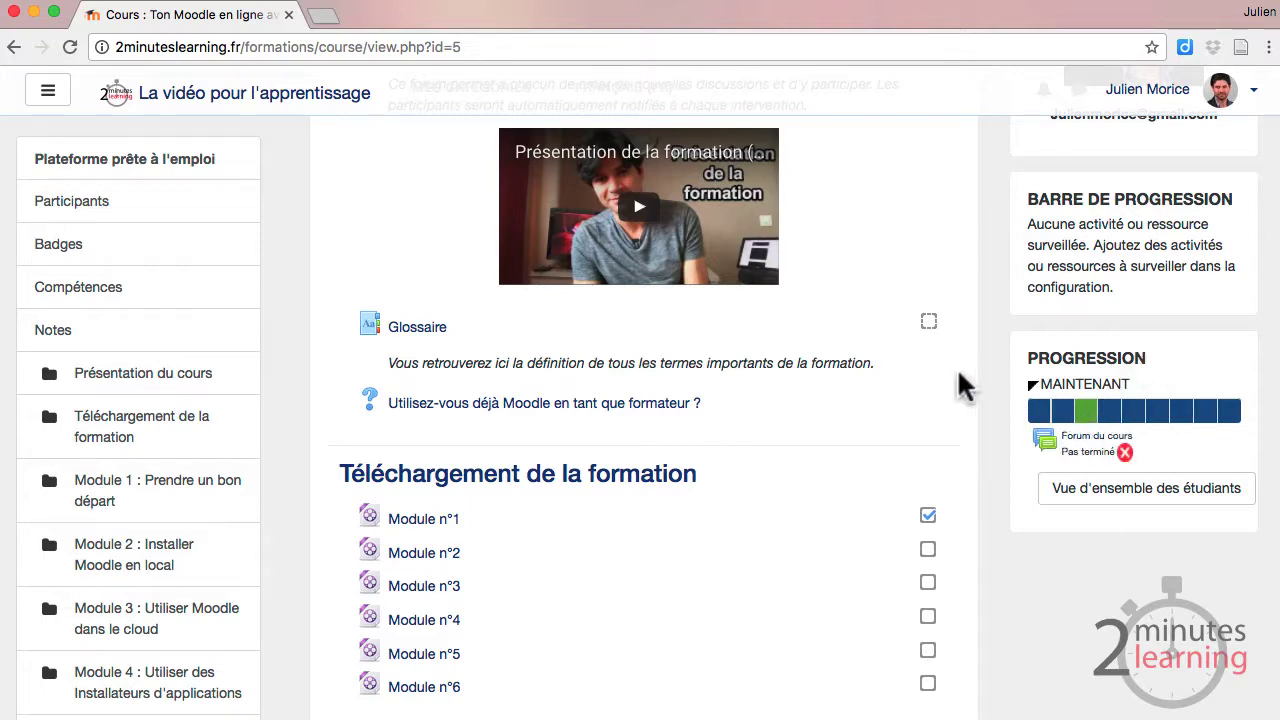
scroll(614, 343, up, 5)
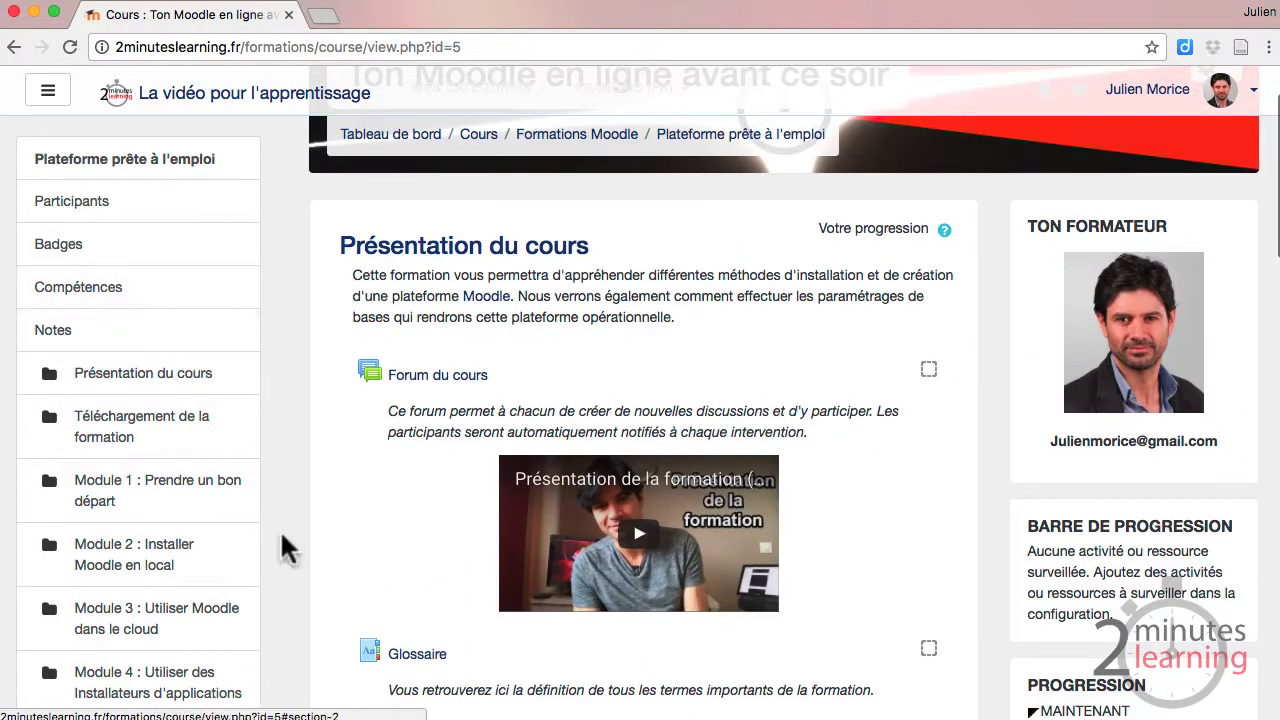
scroll(100, 550, down, 5)
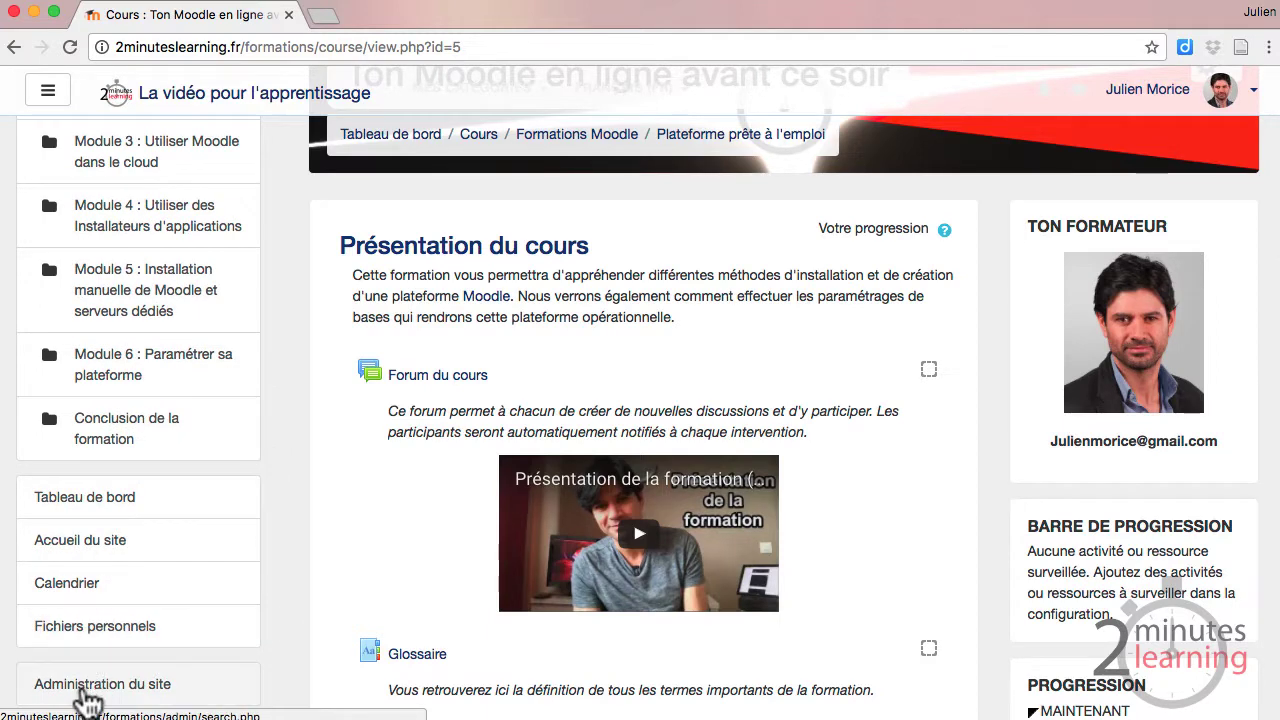
click(86, 690)
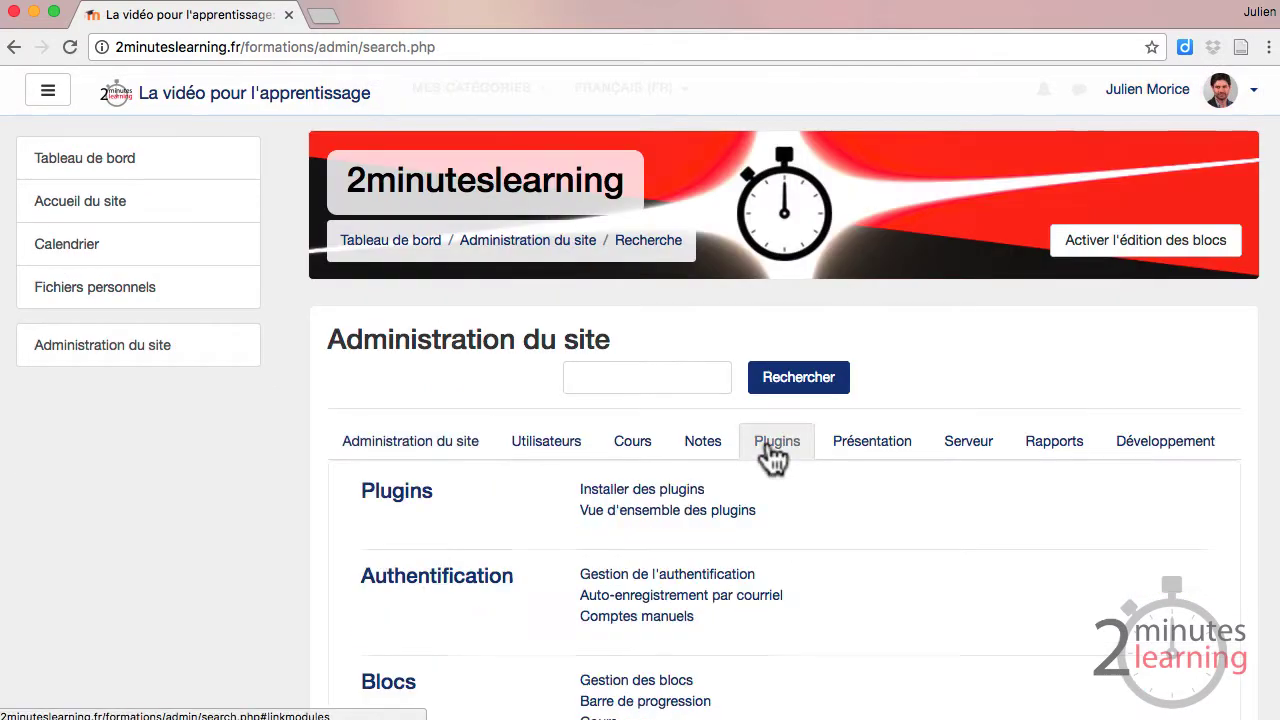
click(628, 512)
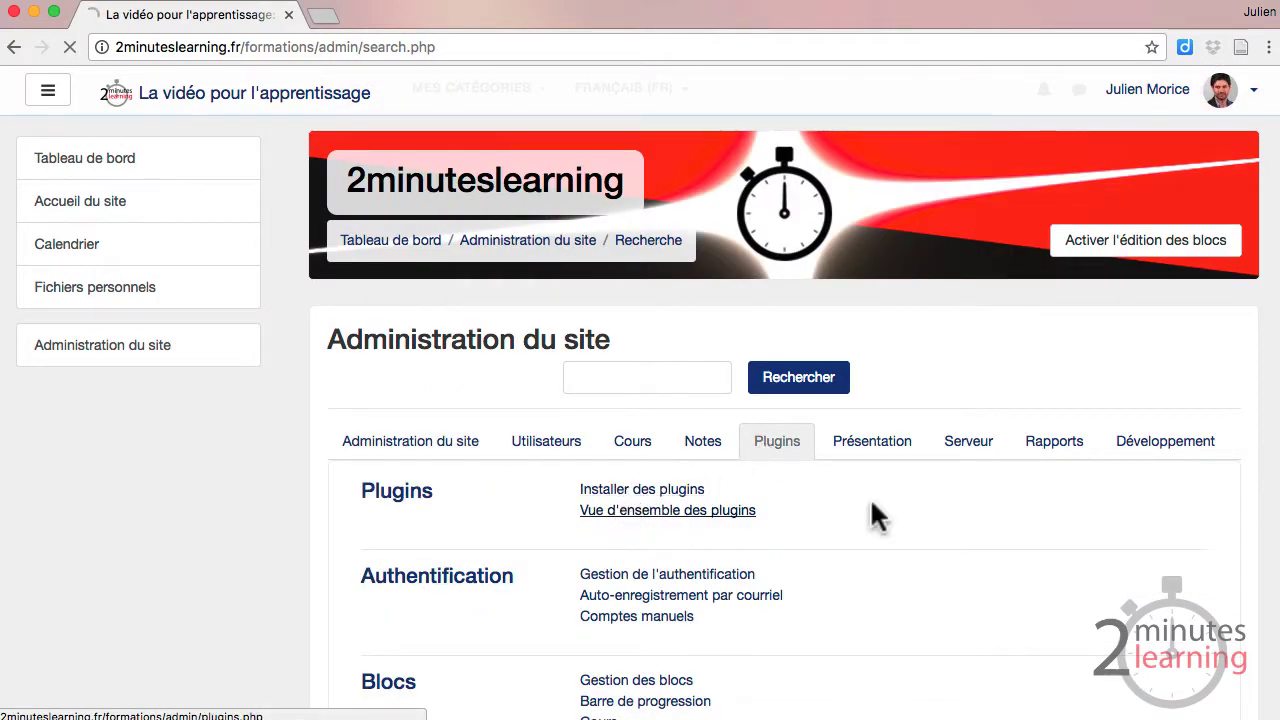
- Find "progress" in the plugins overview and open the settings of the Progression block
scroll(312, 515, down, 10)
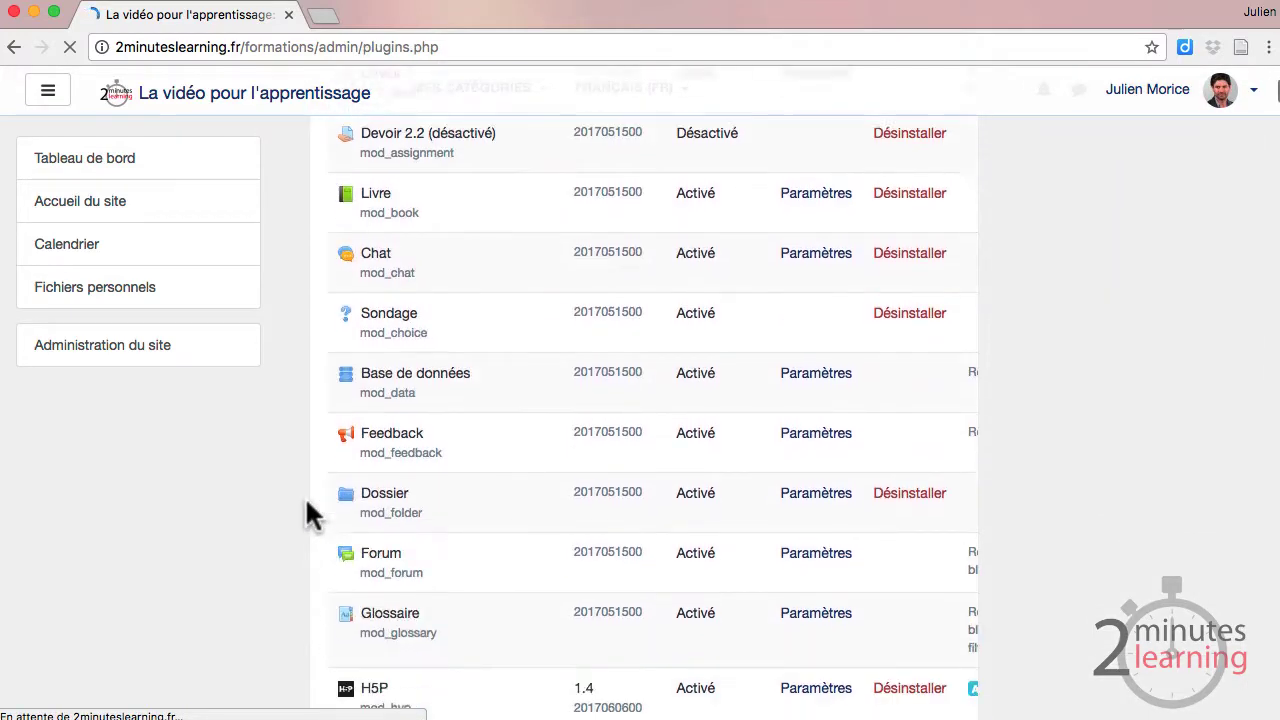
scroll(312, 515, up, 10)
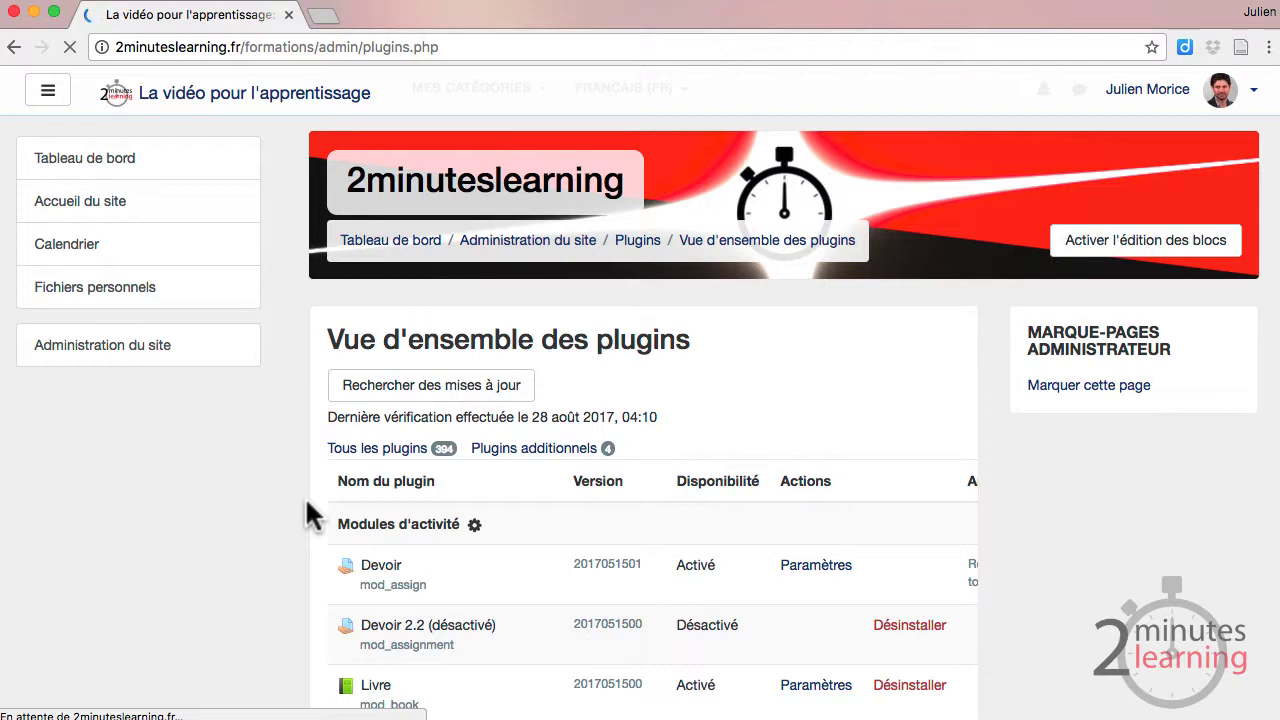
key(super+f)
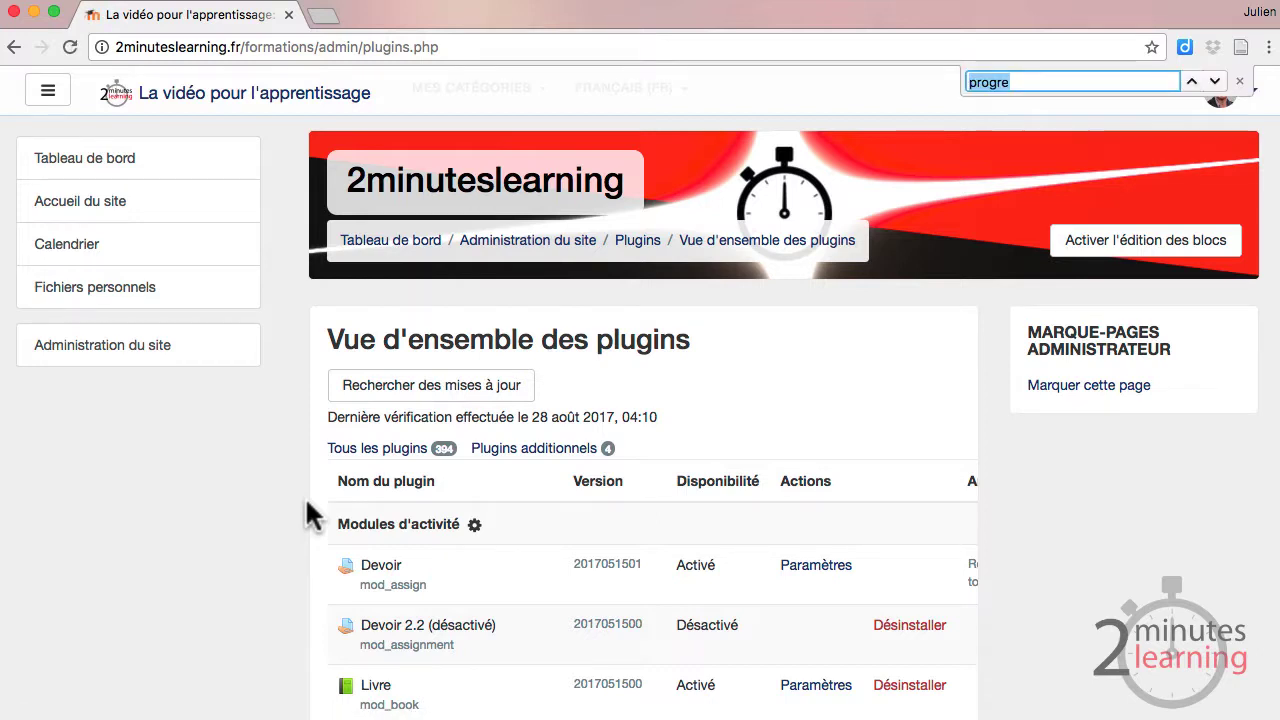
text(progr)
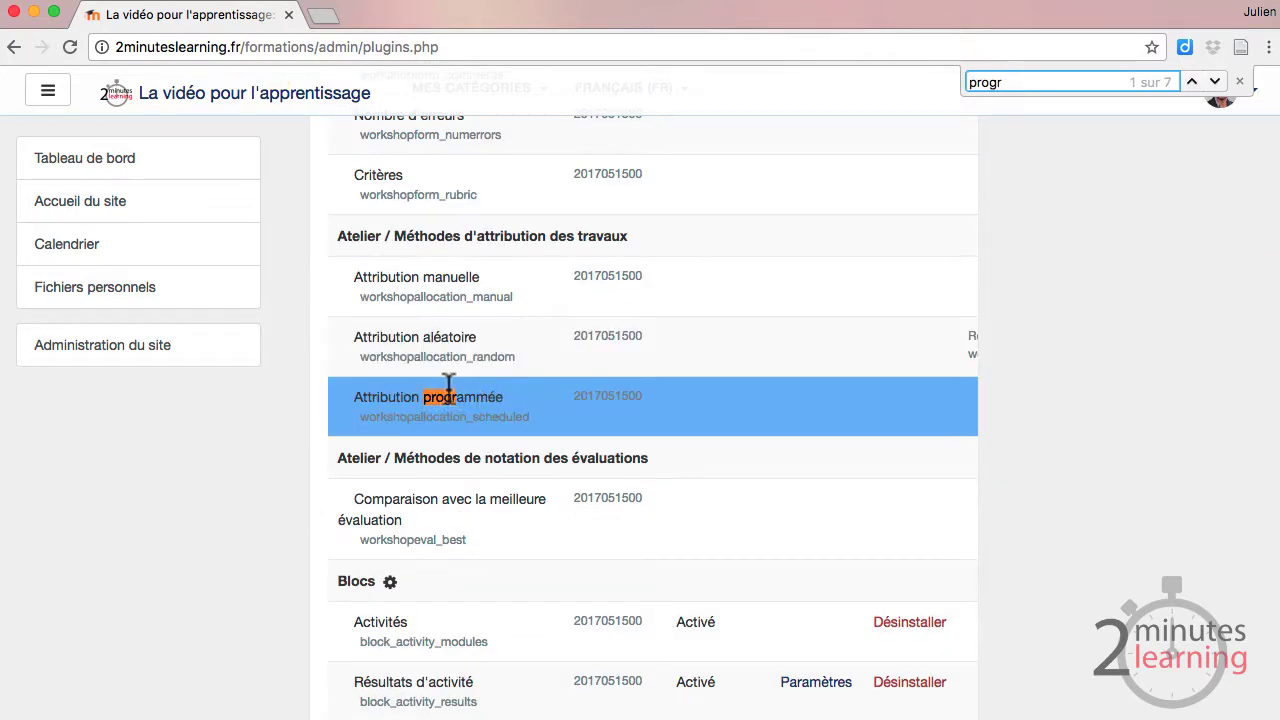
text(ess)
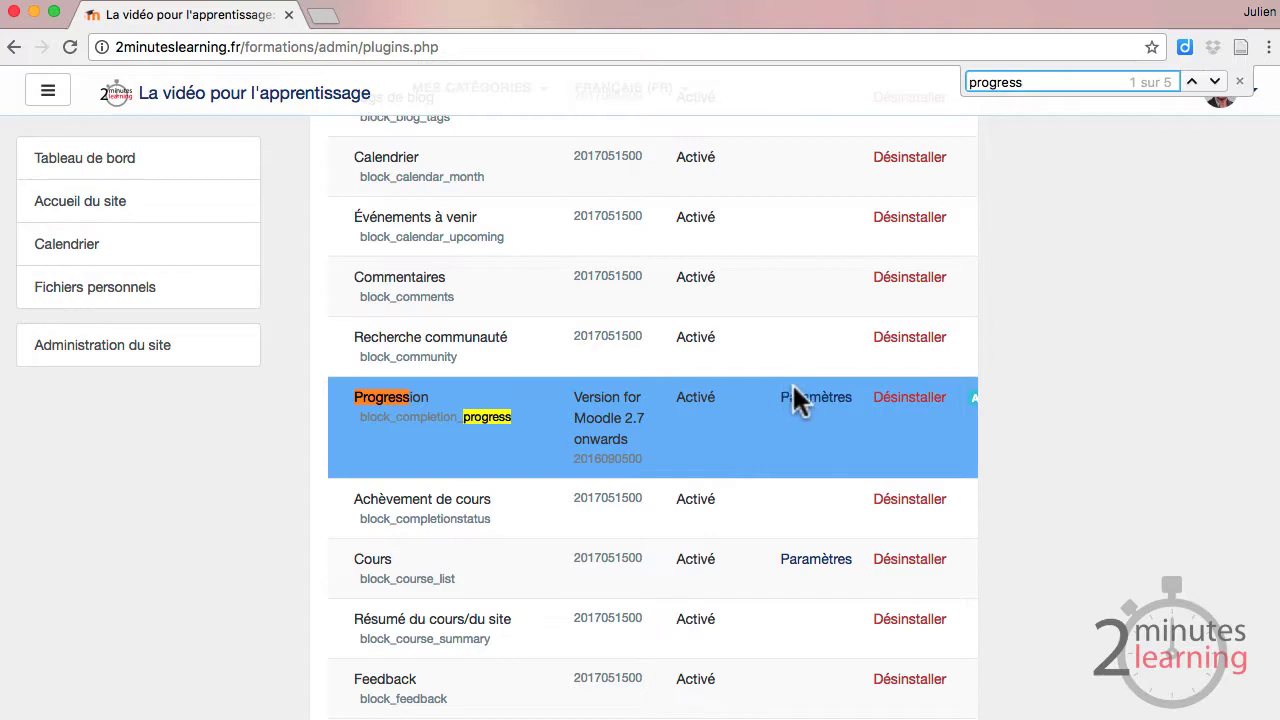
click(818, 404)
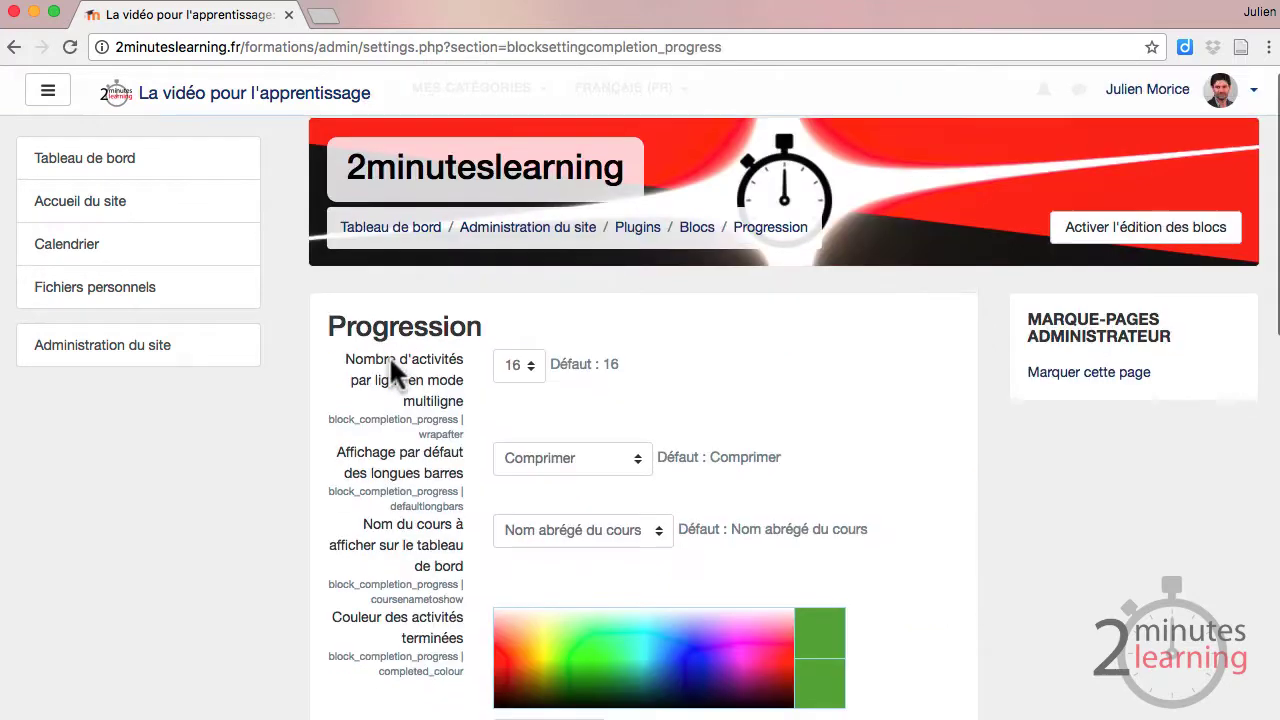
- Compare the completed-activities colour setting with the Progression block's bar on the "Ton Moodle en ligne avant ce soir" course page
scroll(389, 355, down, 5)
scroll(394, 370, down, 4)
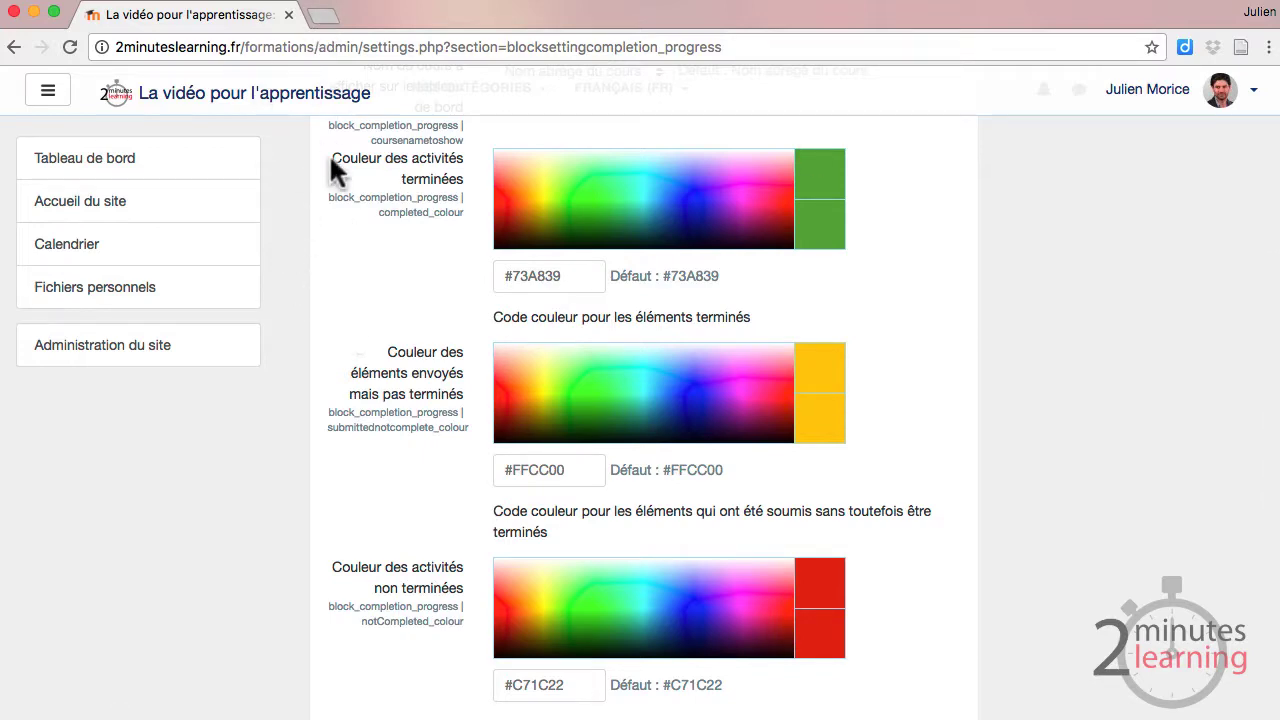
click(362, 16)
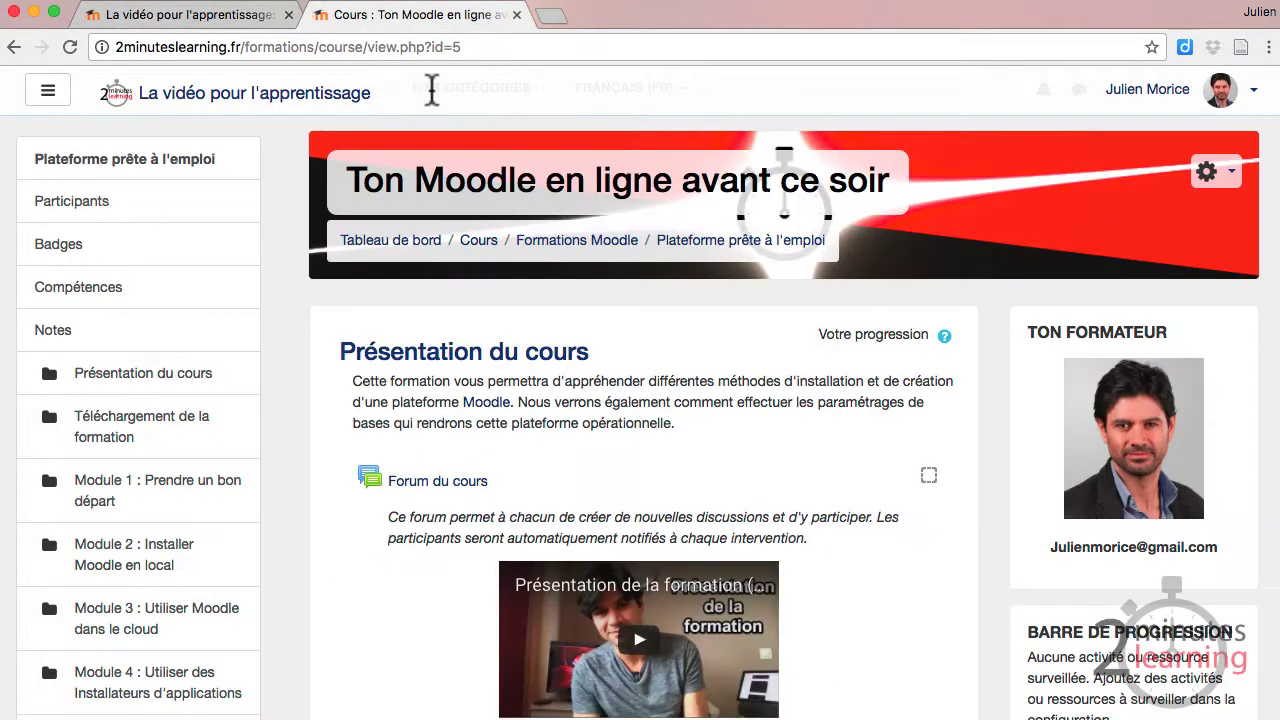
scroll(779, 460, down, 5)
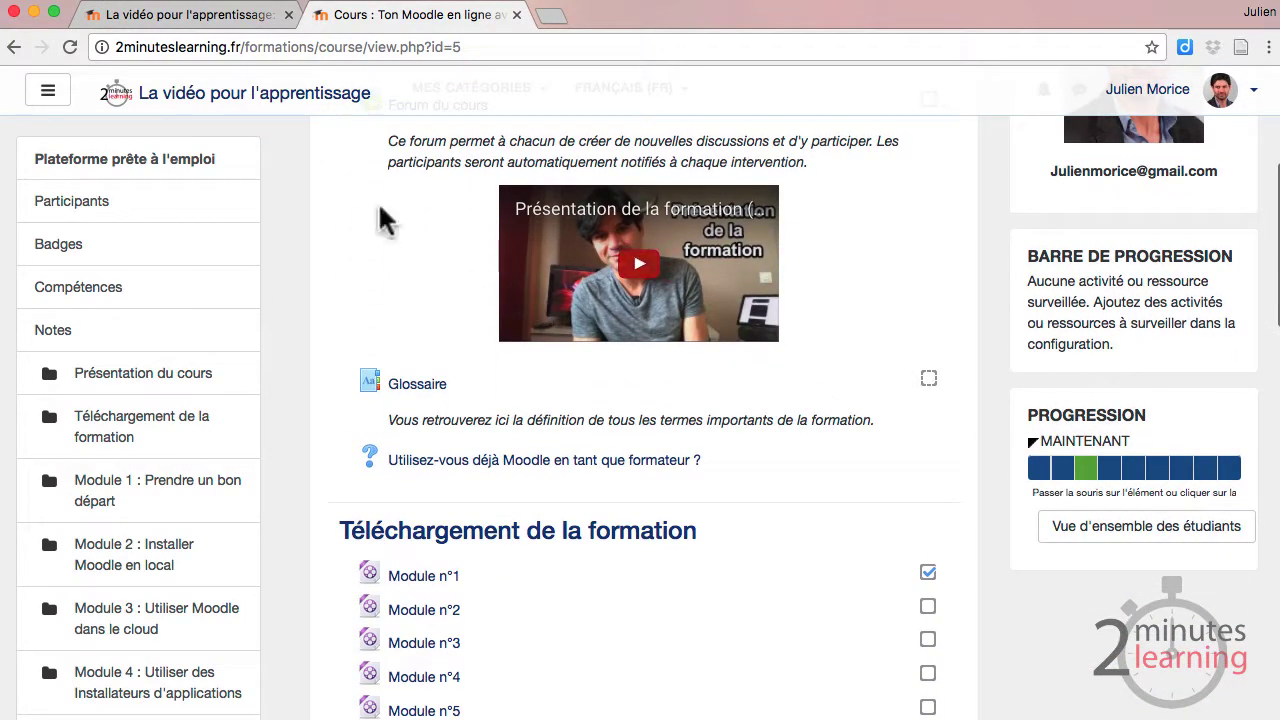
click(190, 15)
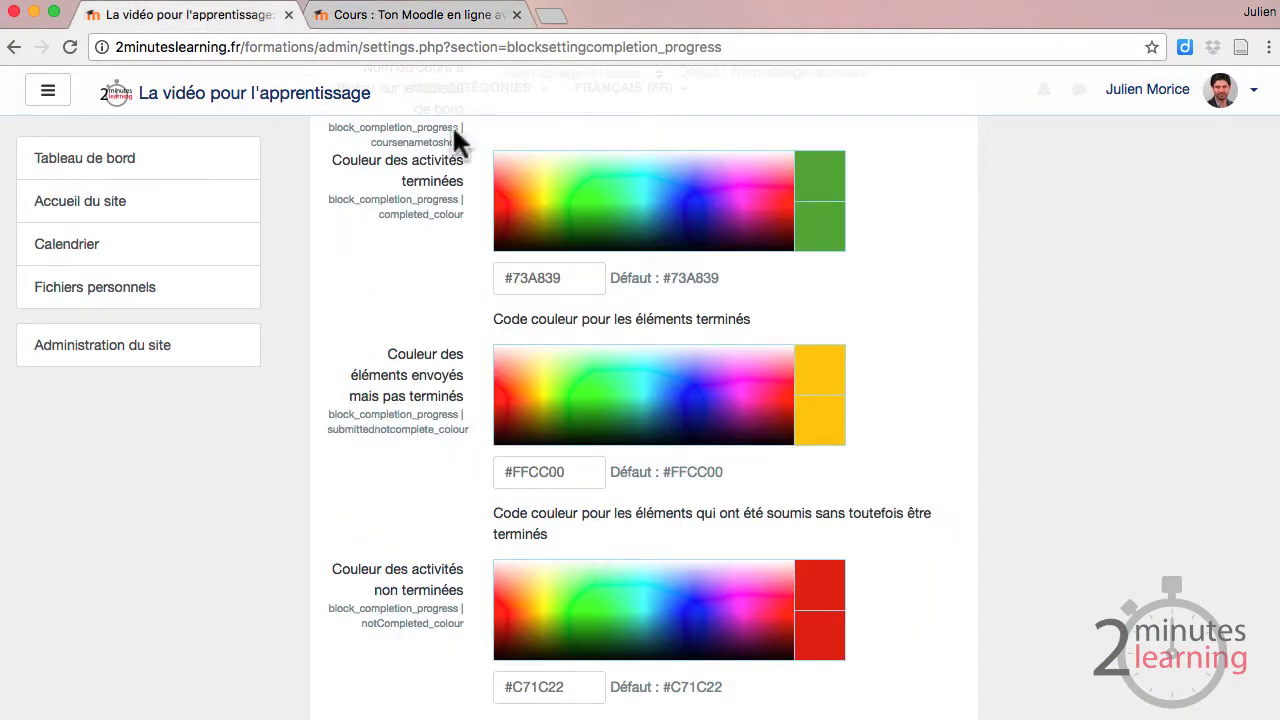
click(356, 14)
mouse_move(1090, 475)
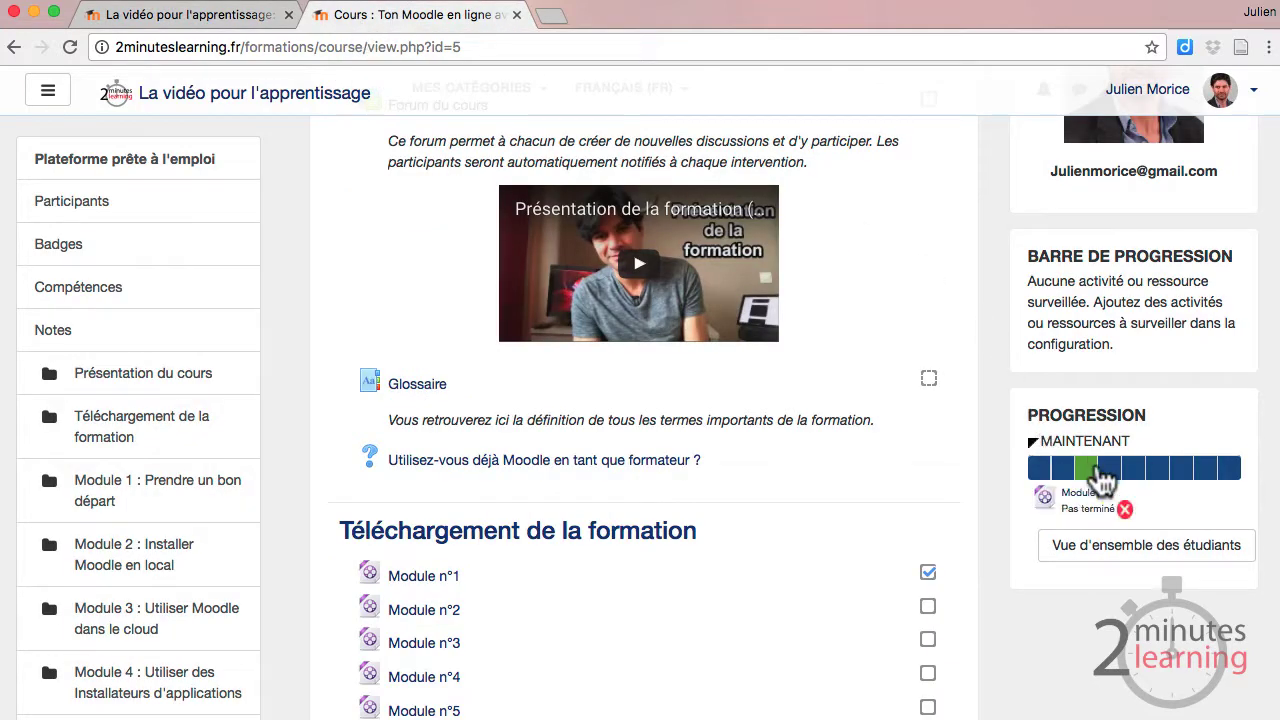
- Compare the colour settings for not-completed and upcoming items with the progress bar on the course page
click(195, 20)
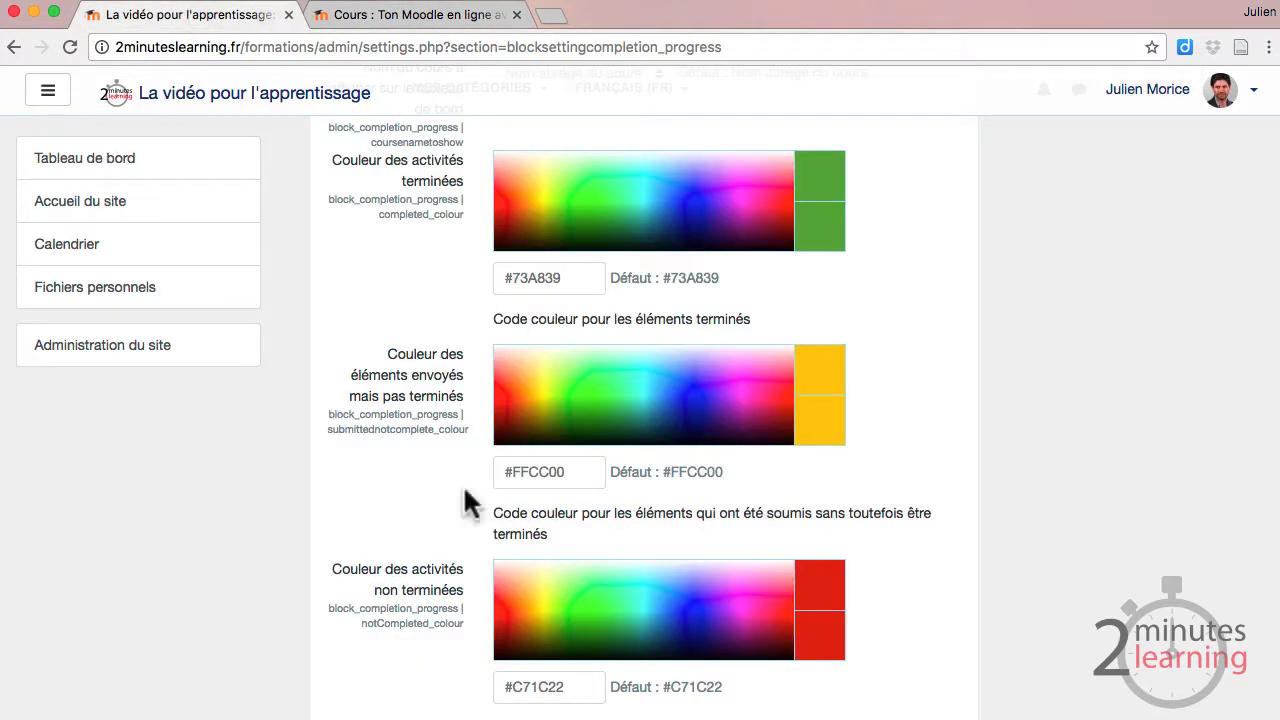
scroll(514, 571, up, 3)
scroll(510, 580, down, 5)
scroll(505, 566, down, 3)
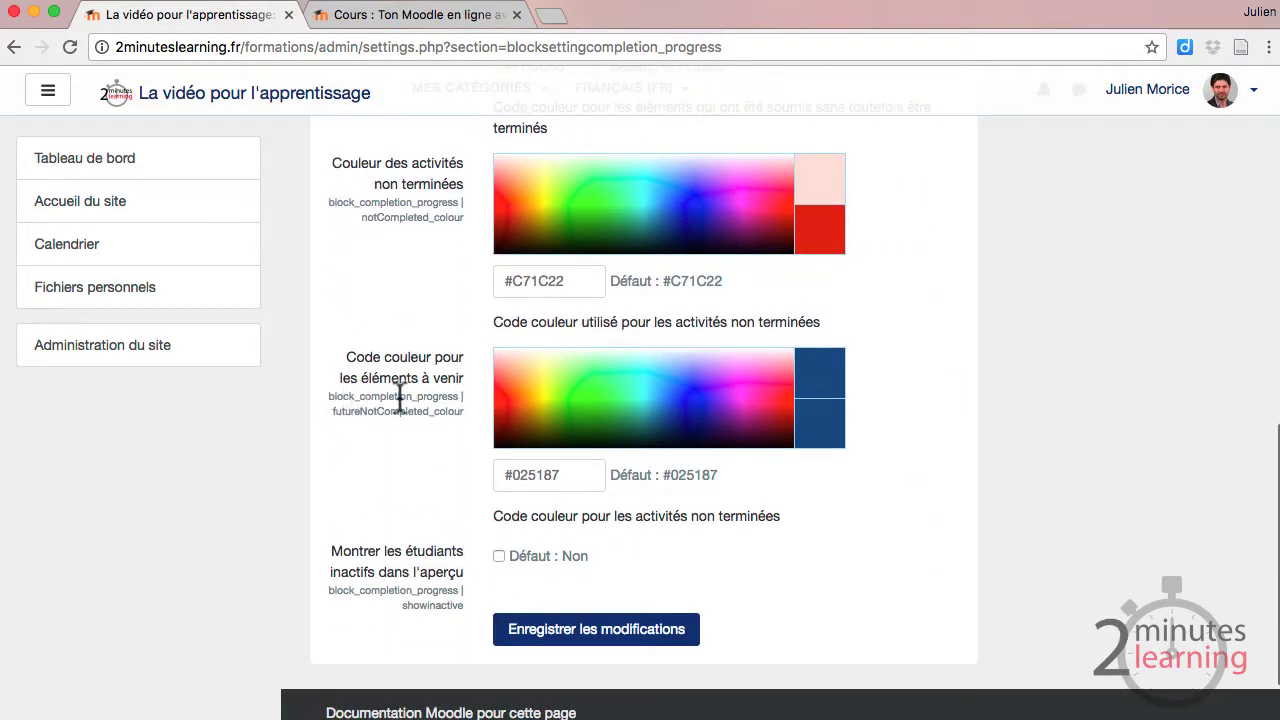
click(410, 20)
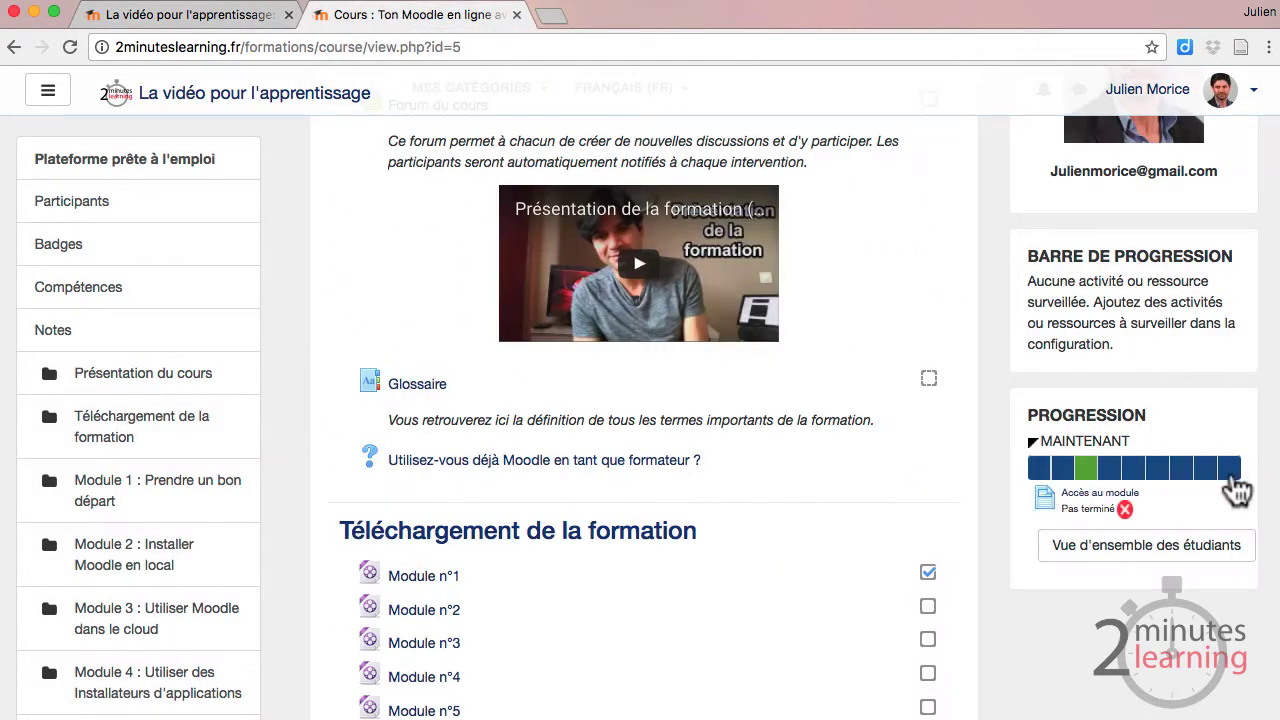
click(185, 18)
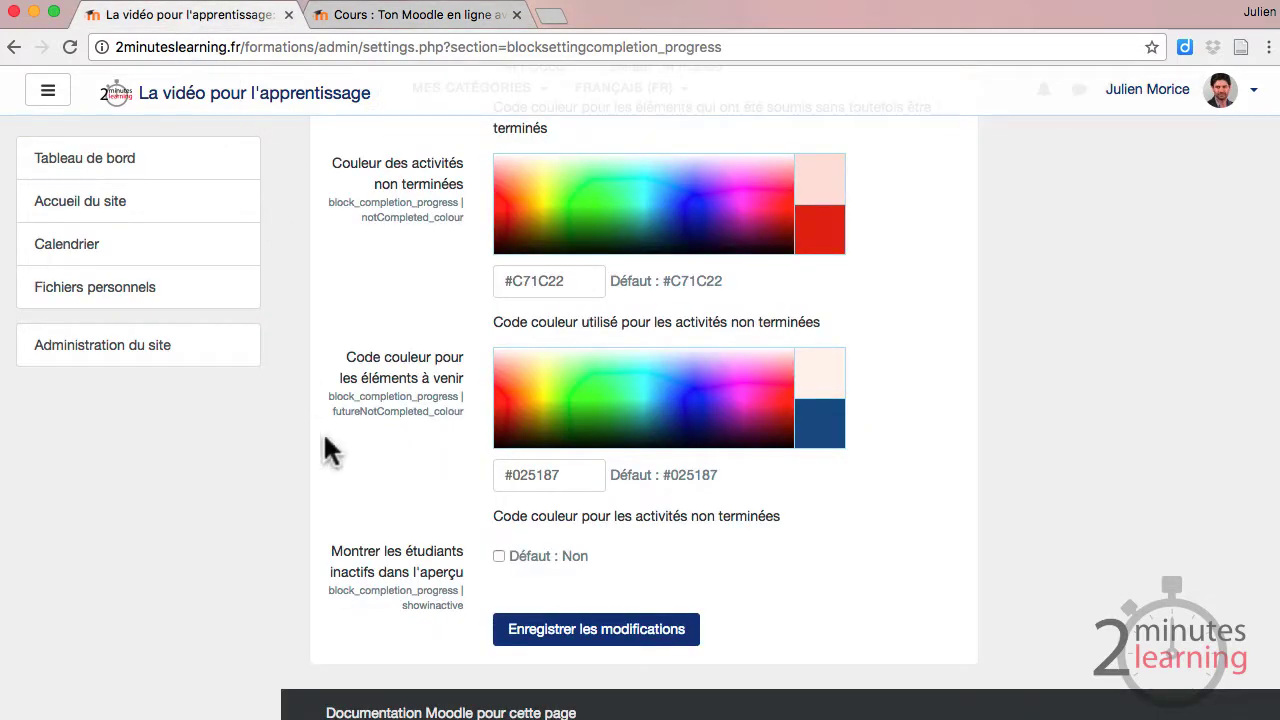
- Review the Progression block's colour settings for completed, submitted, not-completed and upcoming activities
scroll(343, 543, up, 2)
scroll(357, 457, up, 5)
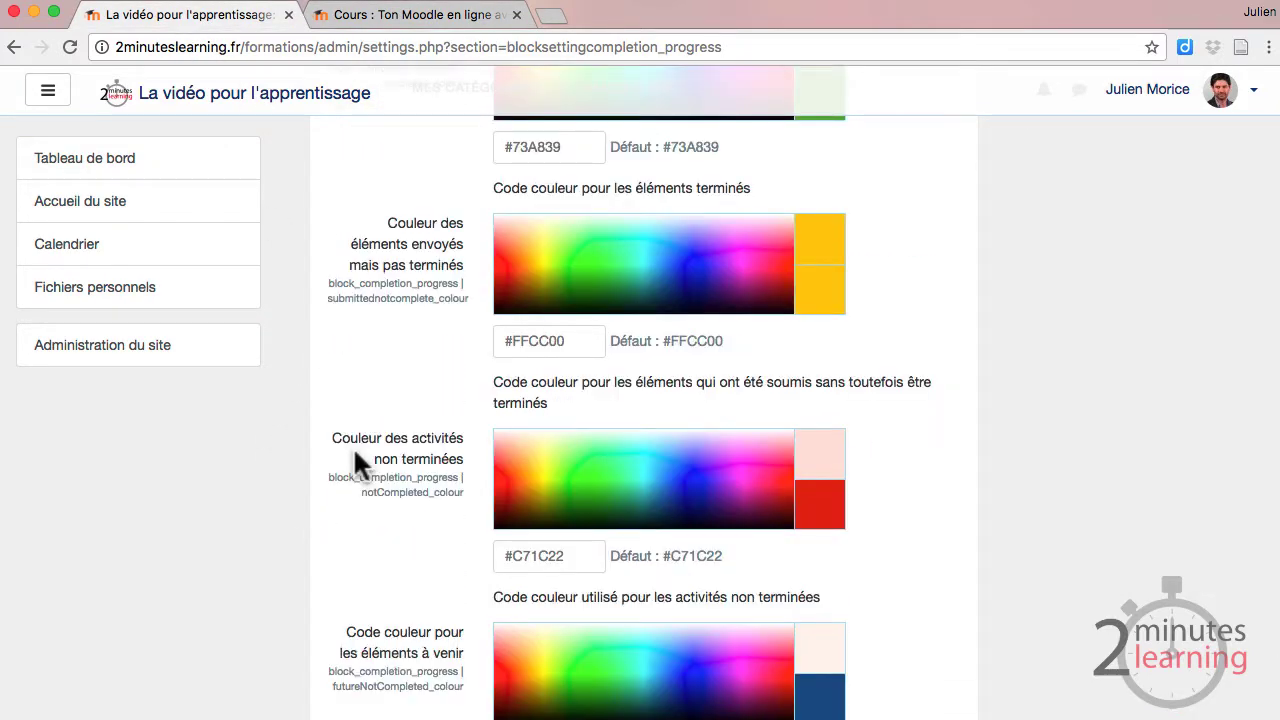
scroll(355, 465, up, 1)
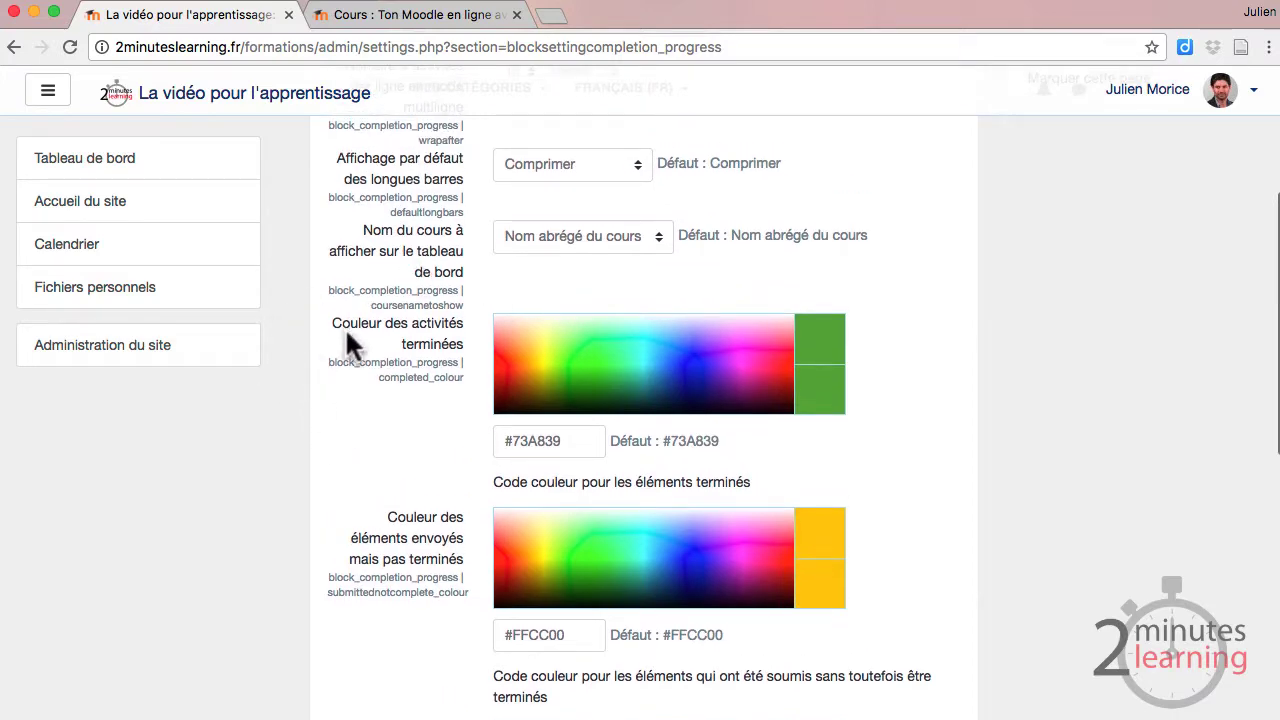
scroll(374, 454, down, 10)
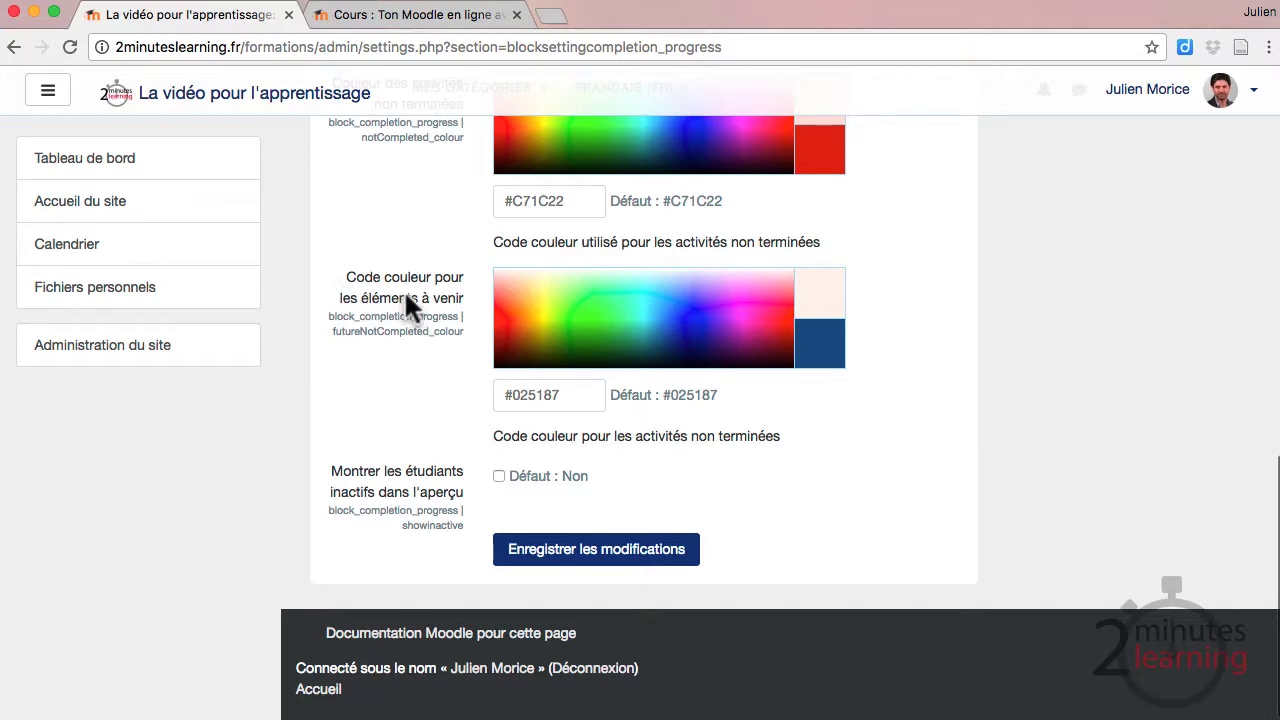
scroll(380, 265, up, 9)
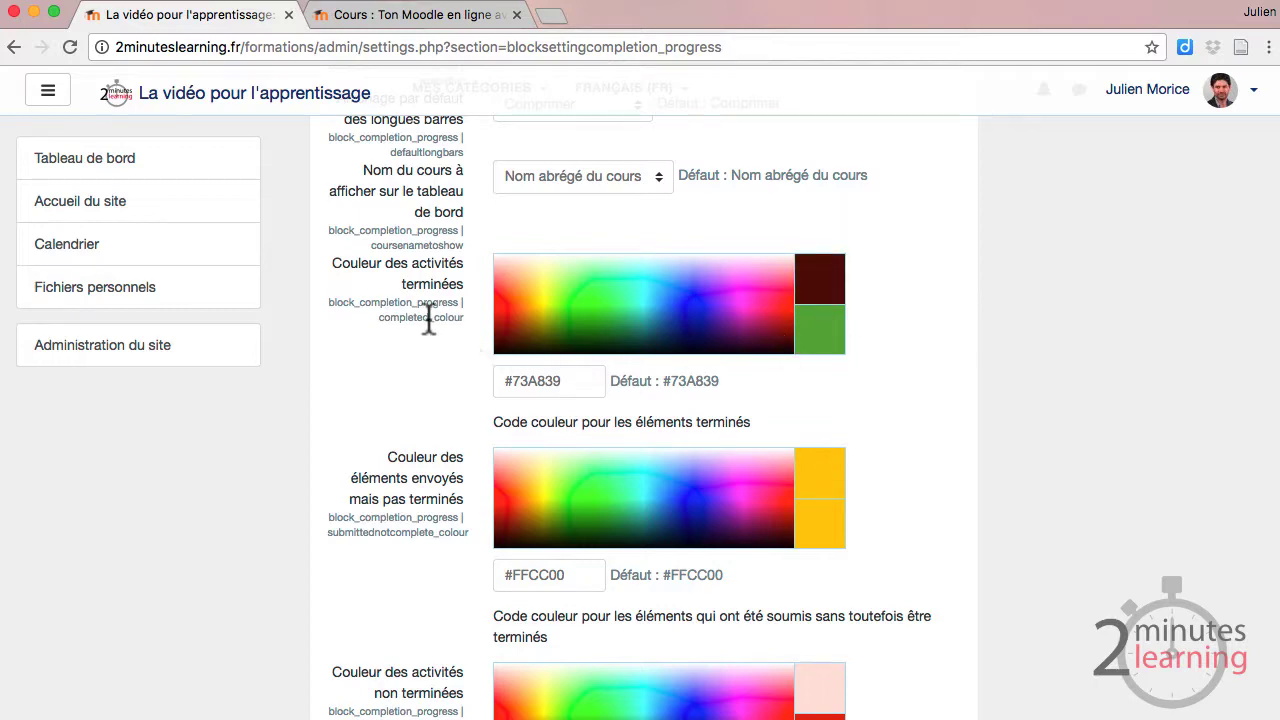
scroll(350, 340, down, 2)
scroll(344, 300, up, 2)
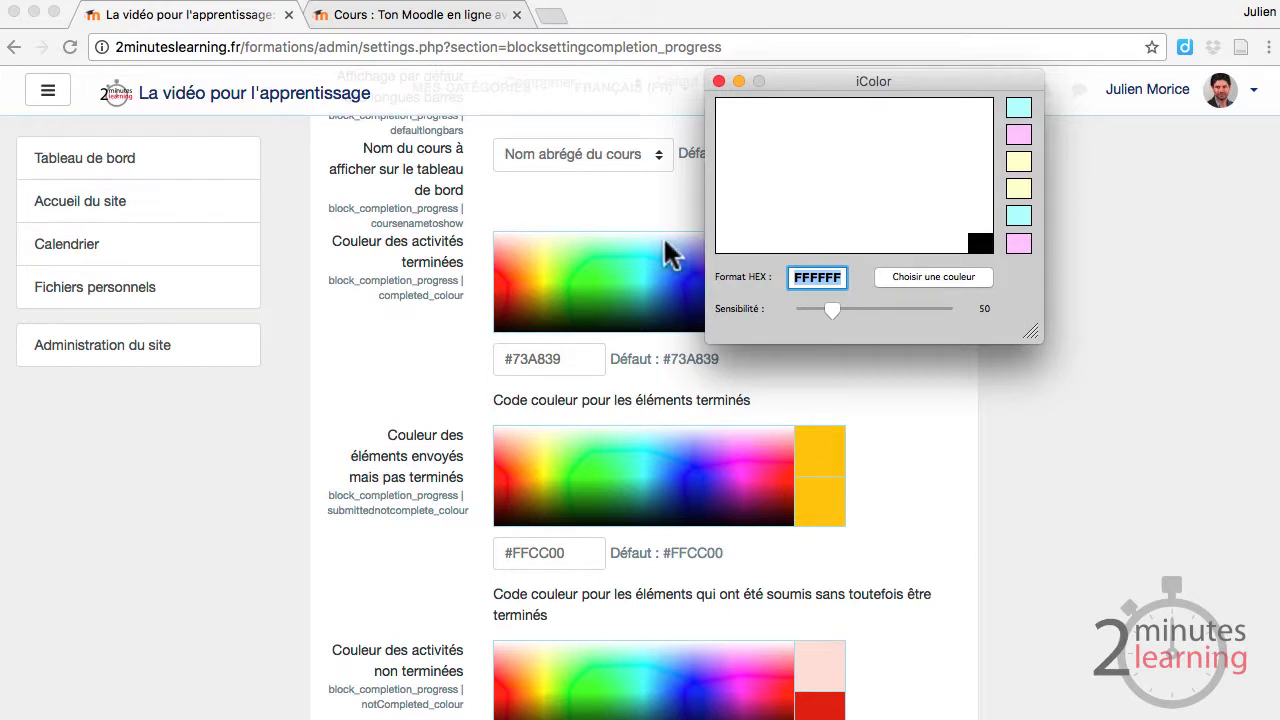
- In iColor, sample the dark blue of the site title, select its hex code 152376, and return to the block settings
click(957, 279)
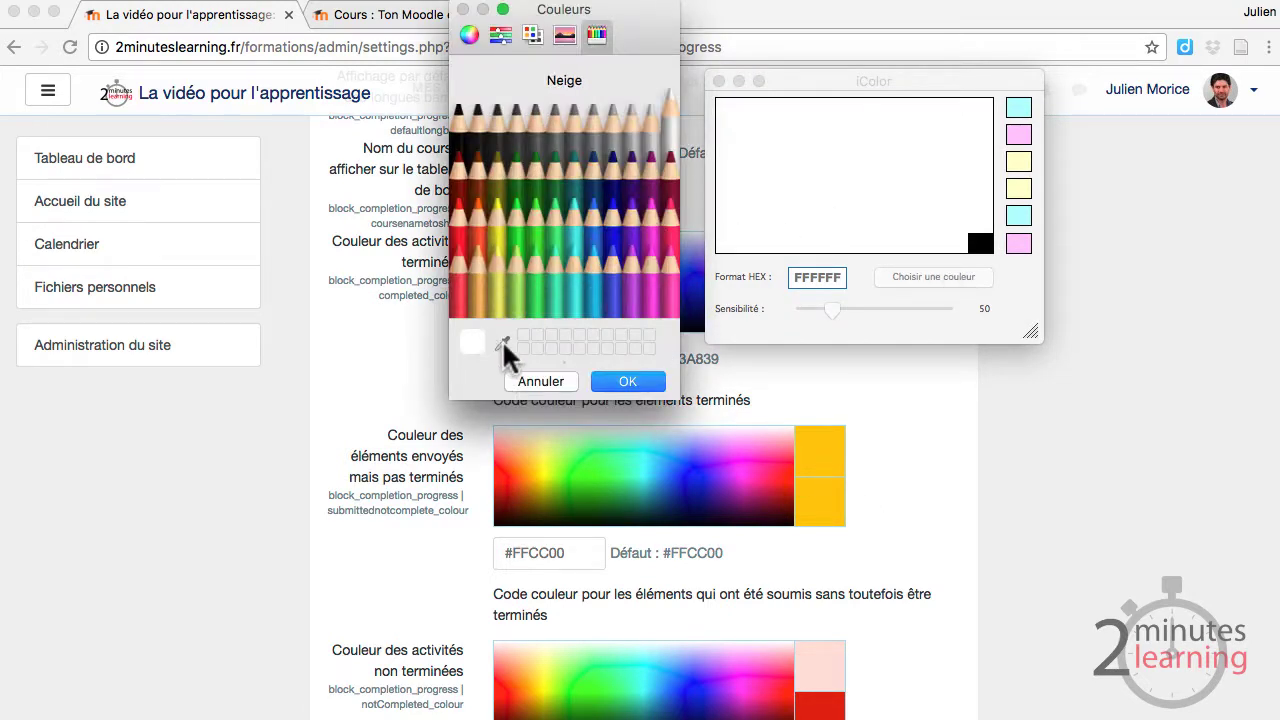
click(502, 343)
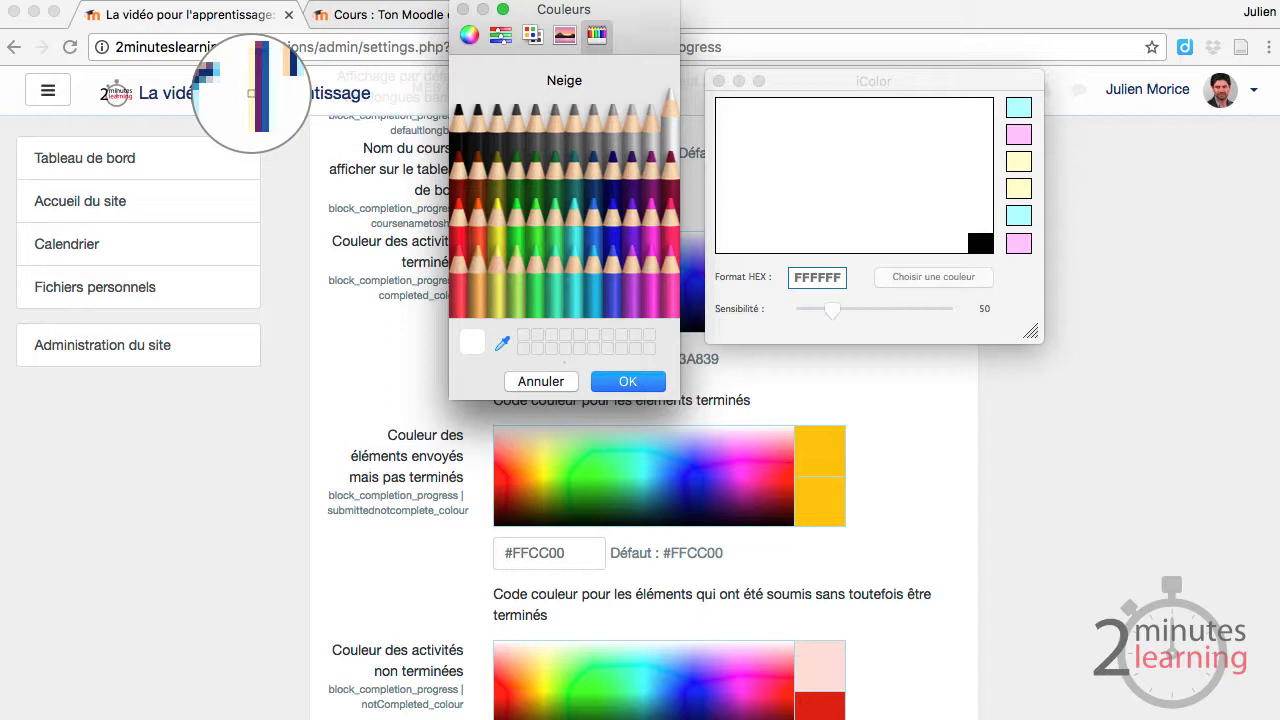
click(267, 93)
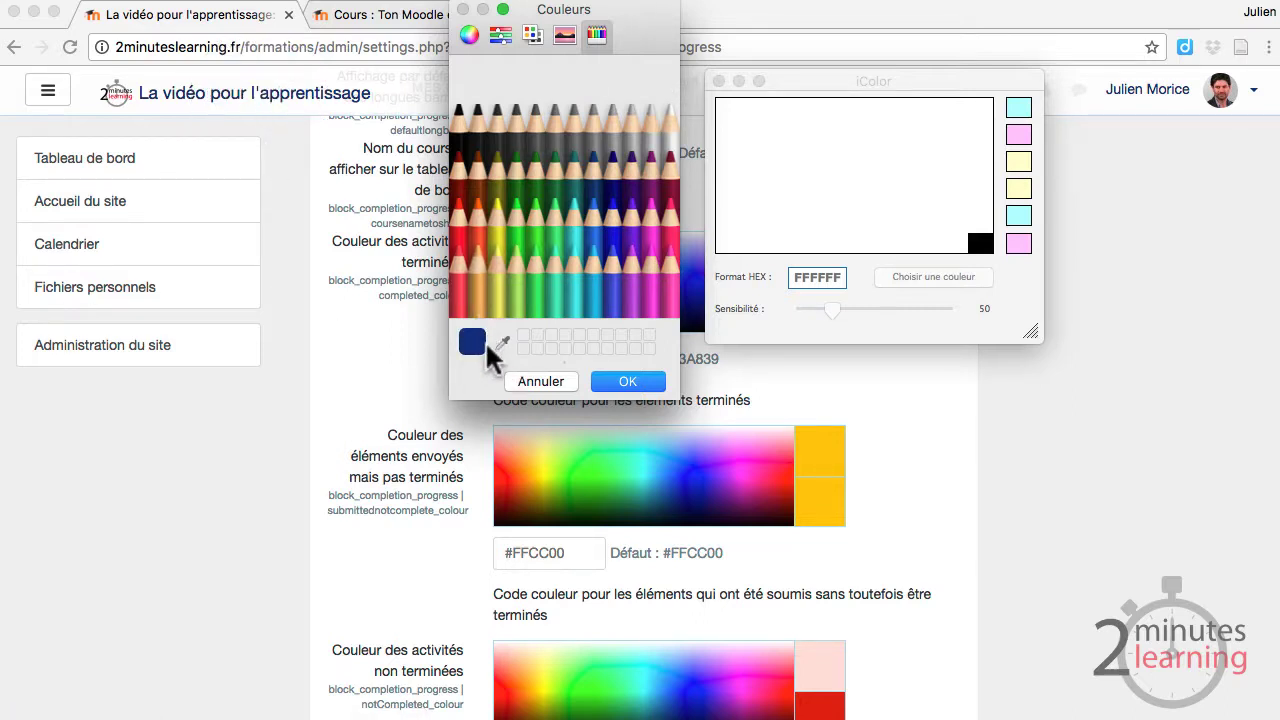
click(624, 382)
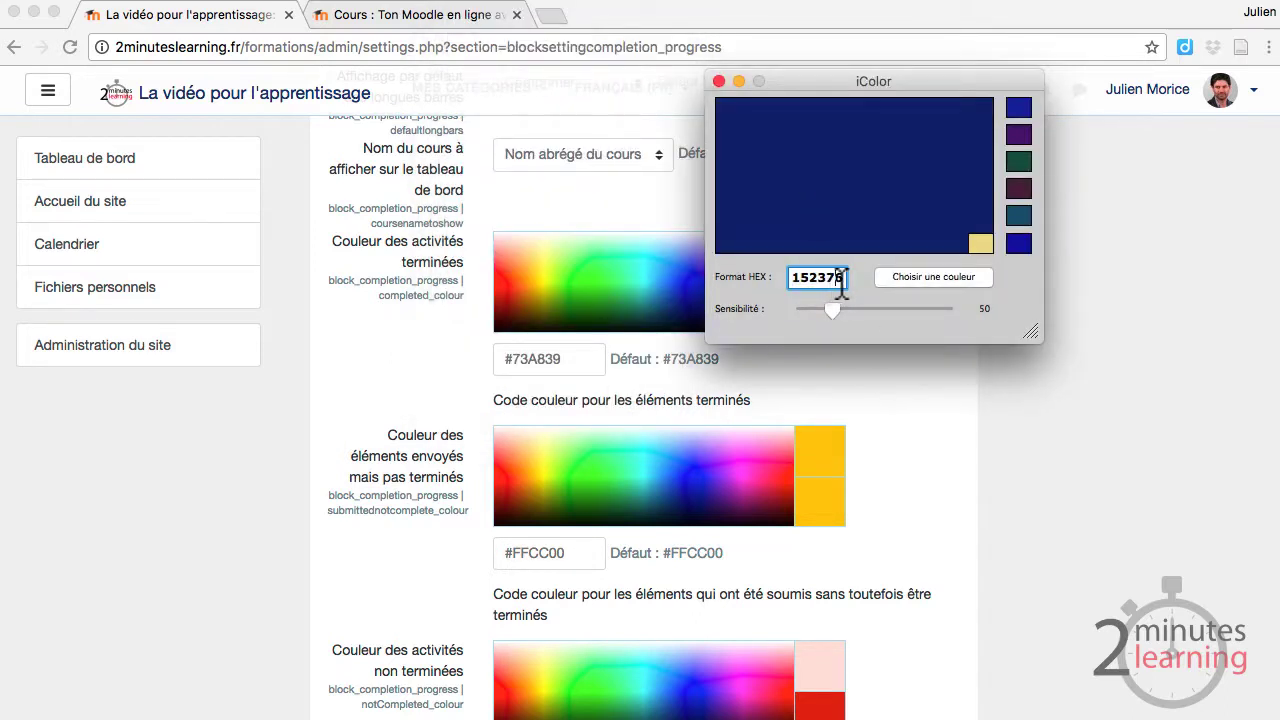
drag(848, 283, 786, 283)
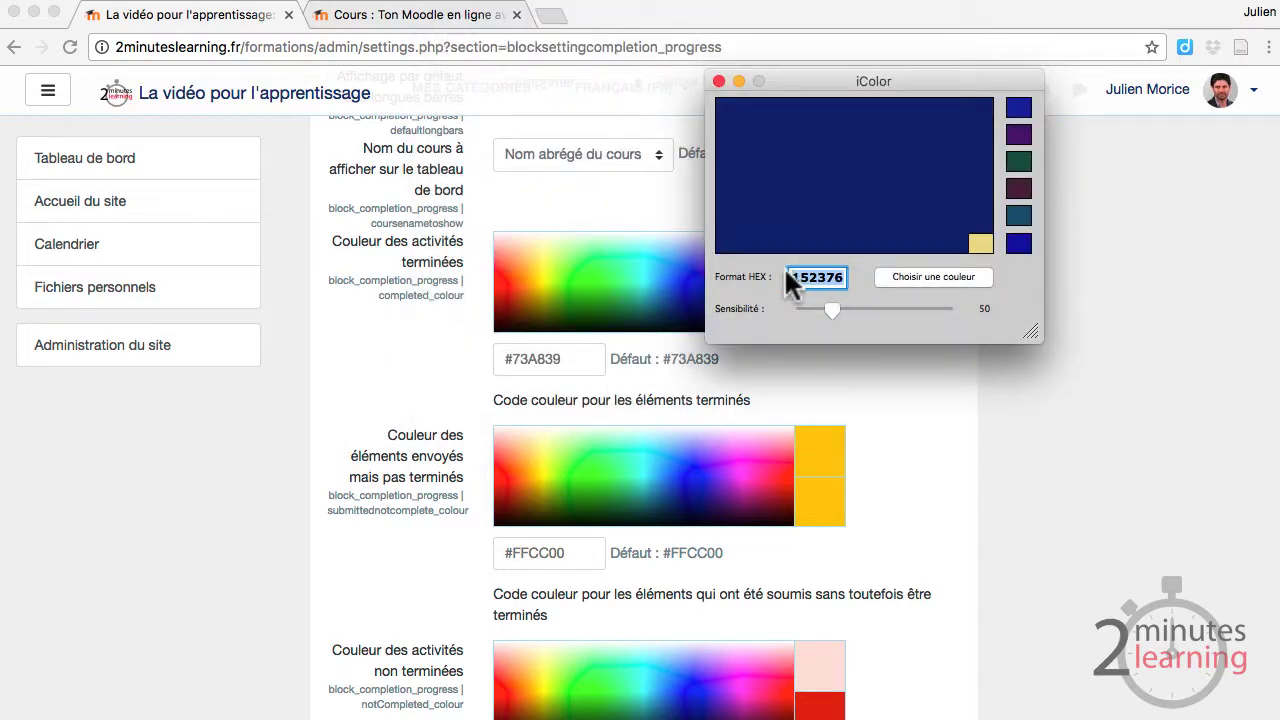
click(842, 403)
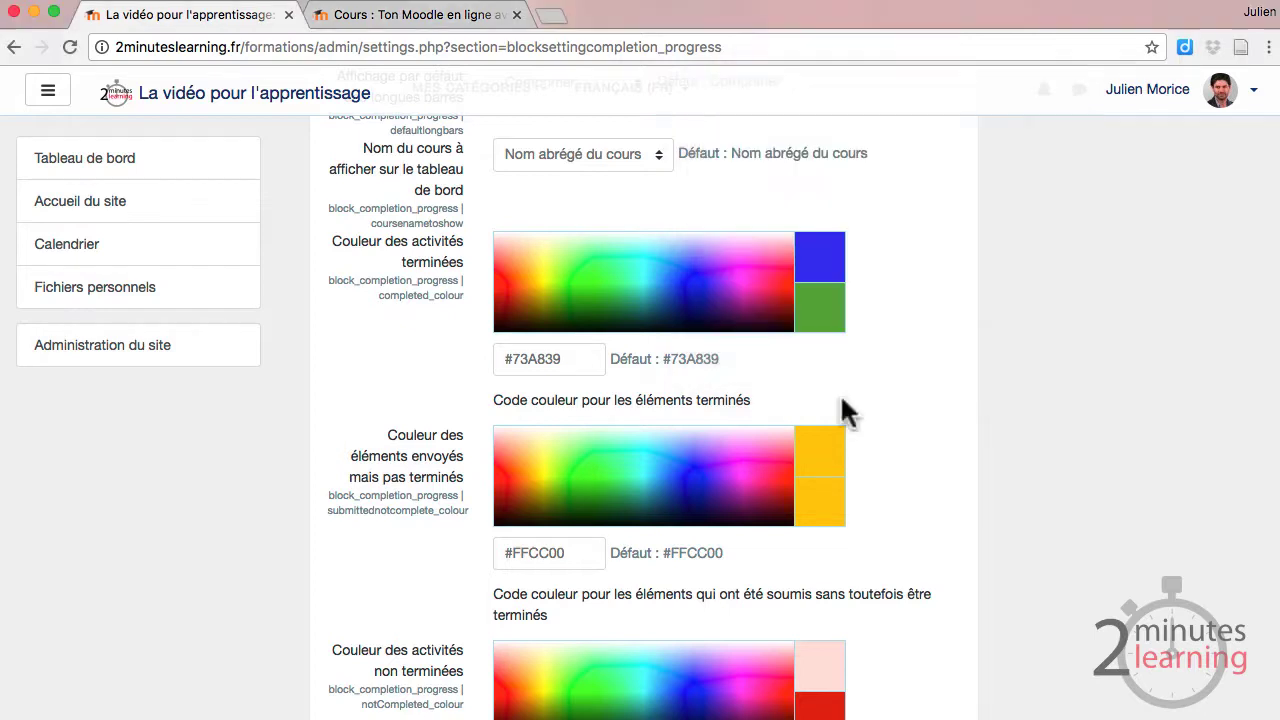
- Open the completed-activities colour code for editing and save the Progression block settings
click(563, 358)
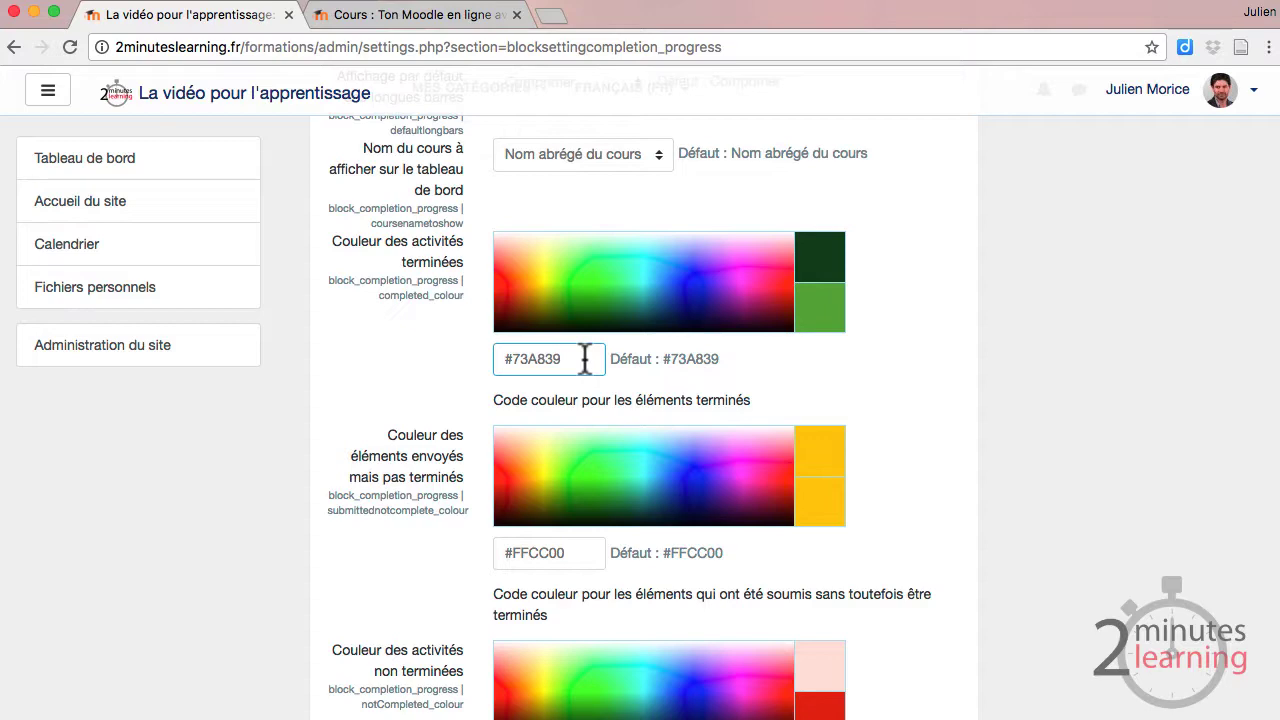
key(shift+Left)
scroll(414, 374, down, 10)
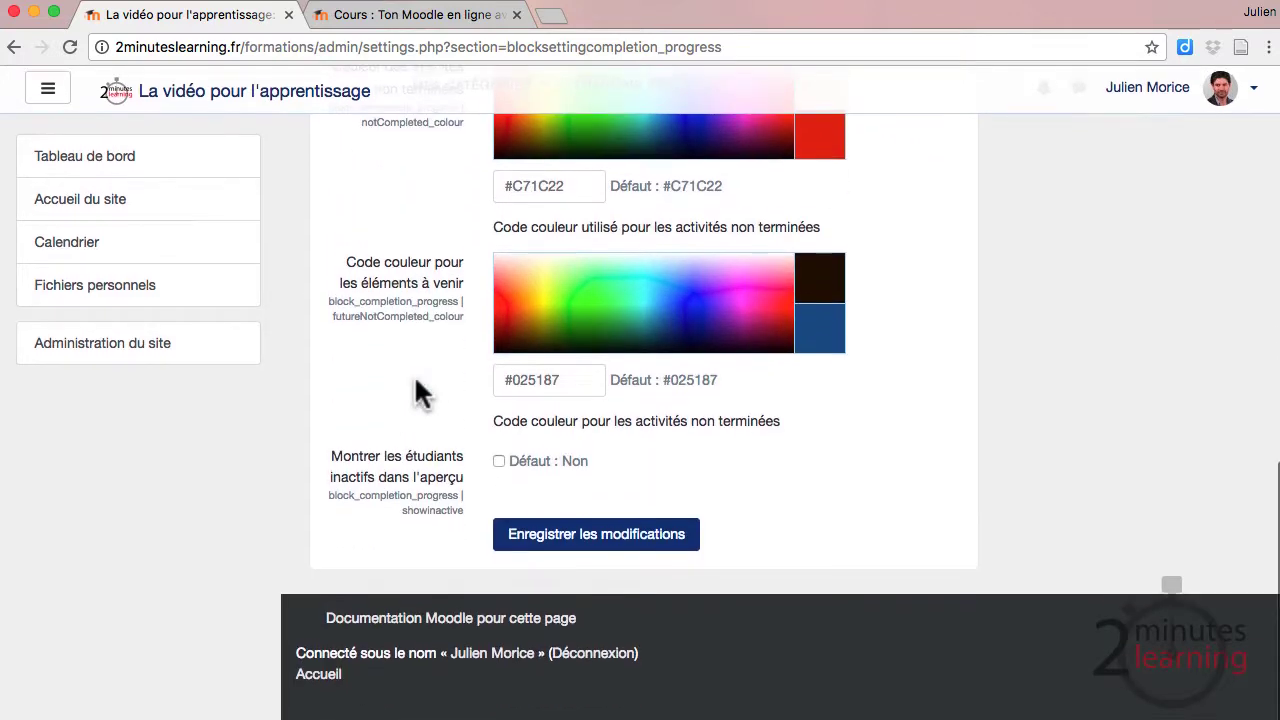
click(525, 545)
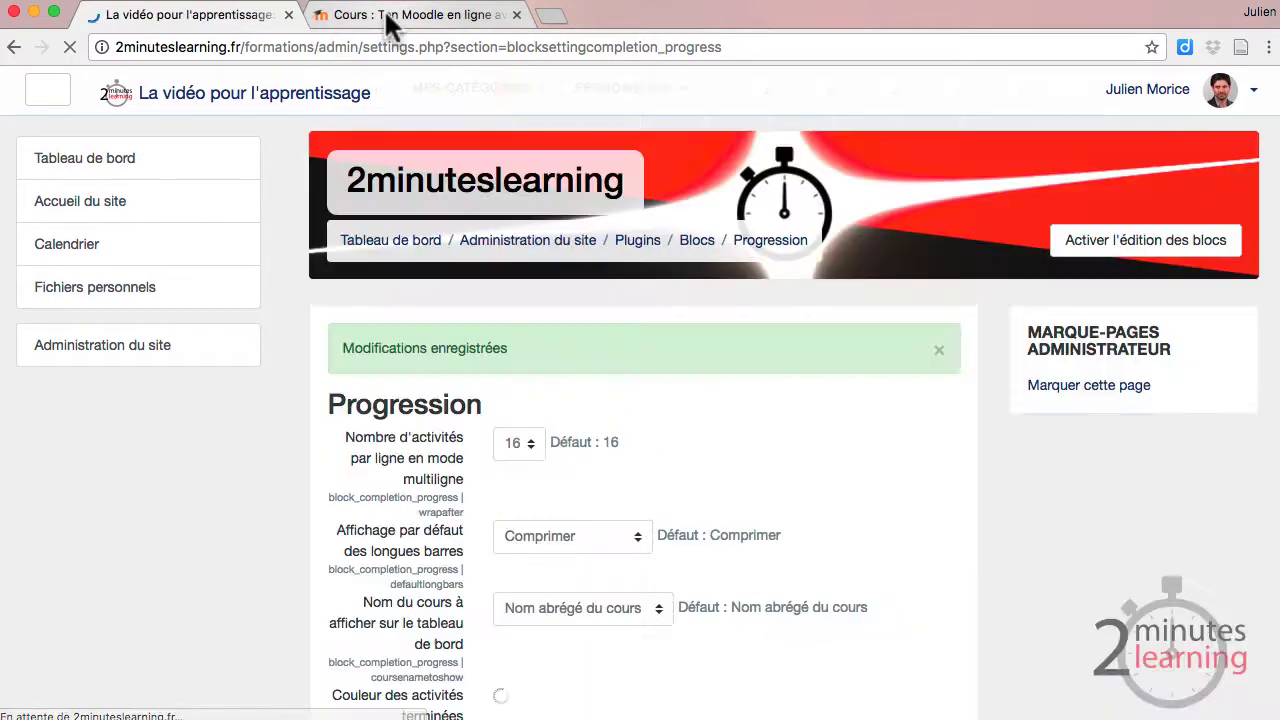
- Reload the course page and check the colour of the completed Module n°1 in the Progression block's bar
click(384, 12)
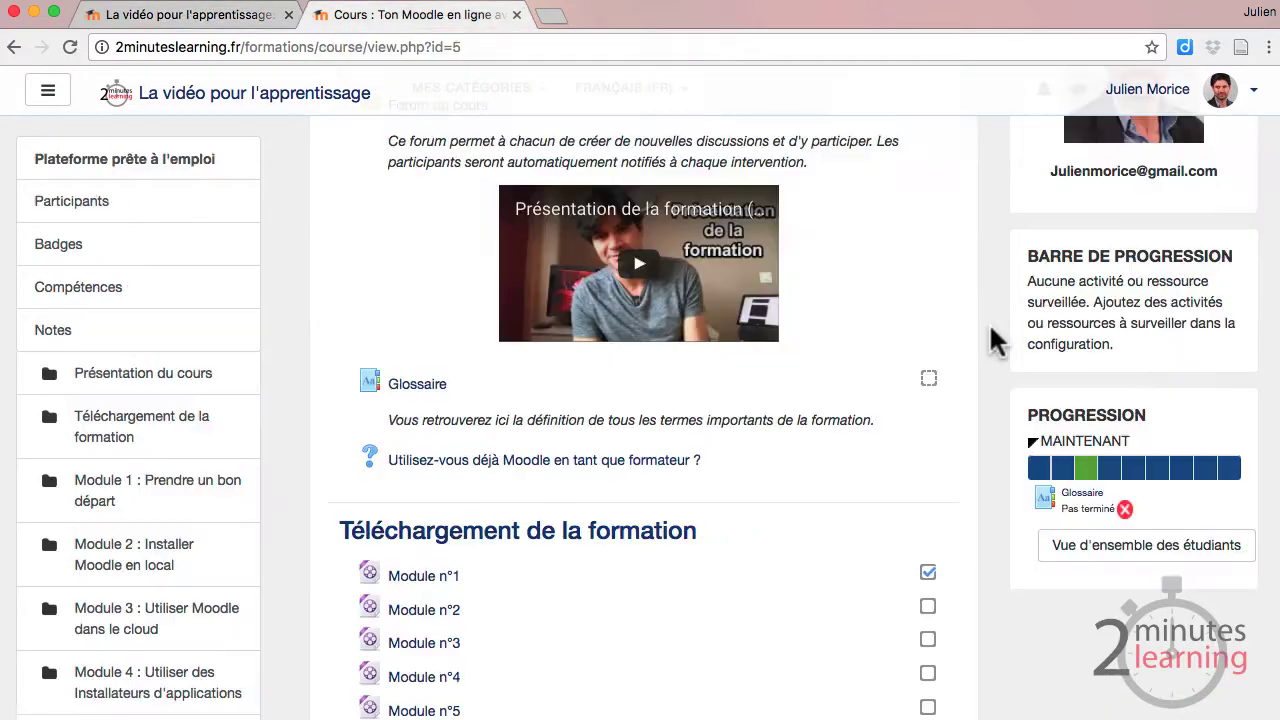
scroll(995, 340, down, 1)
scroll(995, 340, up, 1)
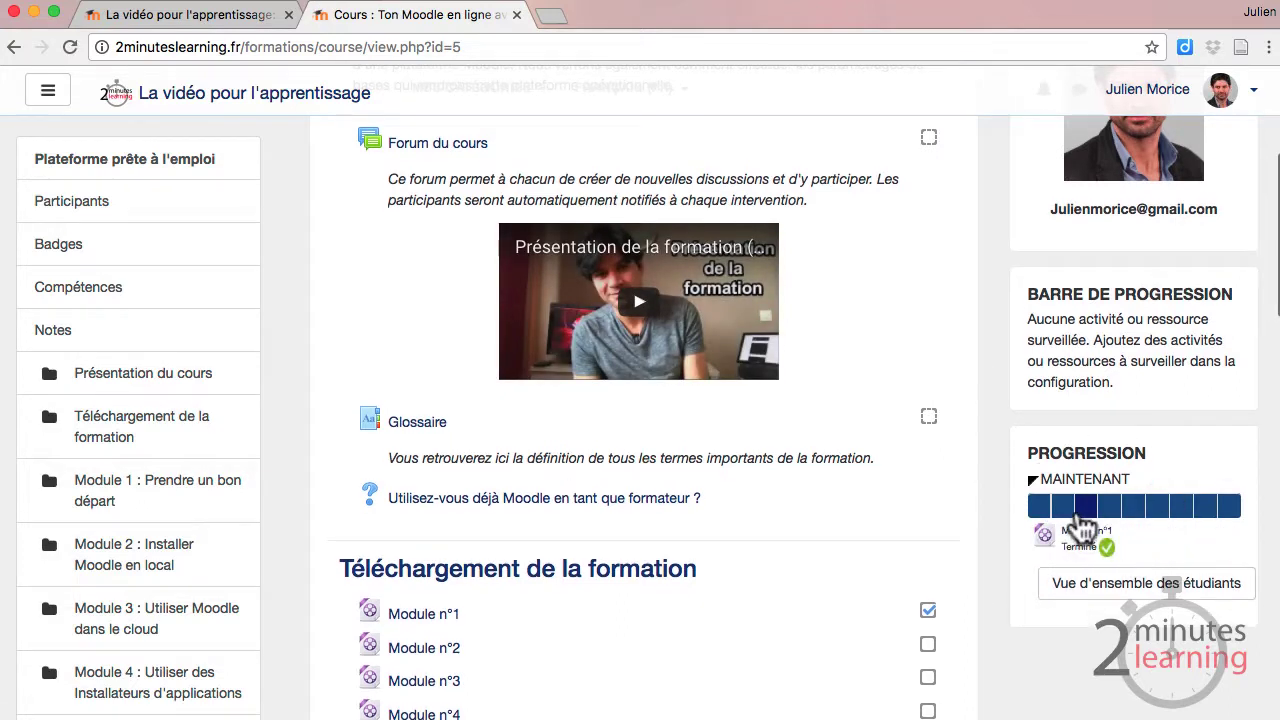
mouse_move(1189, 509)
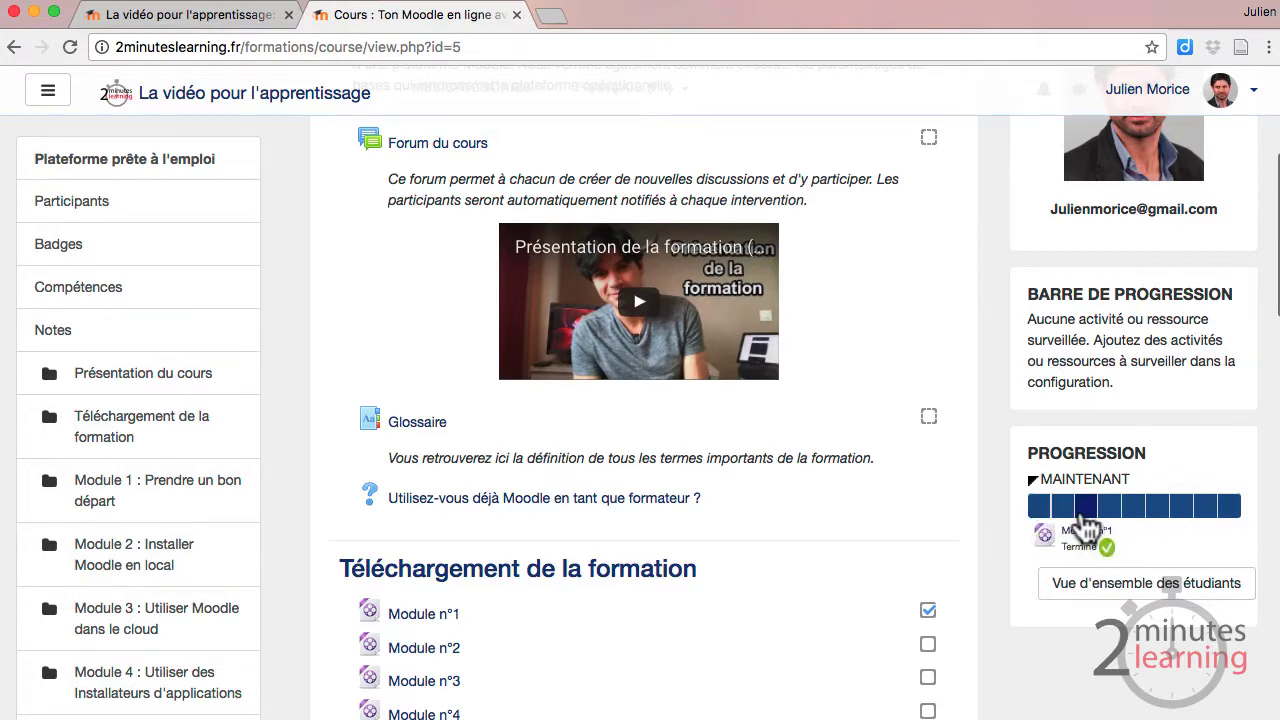
- In the Progression block settings, set the colour code for upcoming items to #000000 and save the changes
click(158, 18)
scroll(337, 463, down, 5)
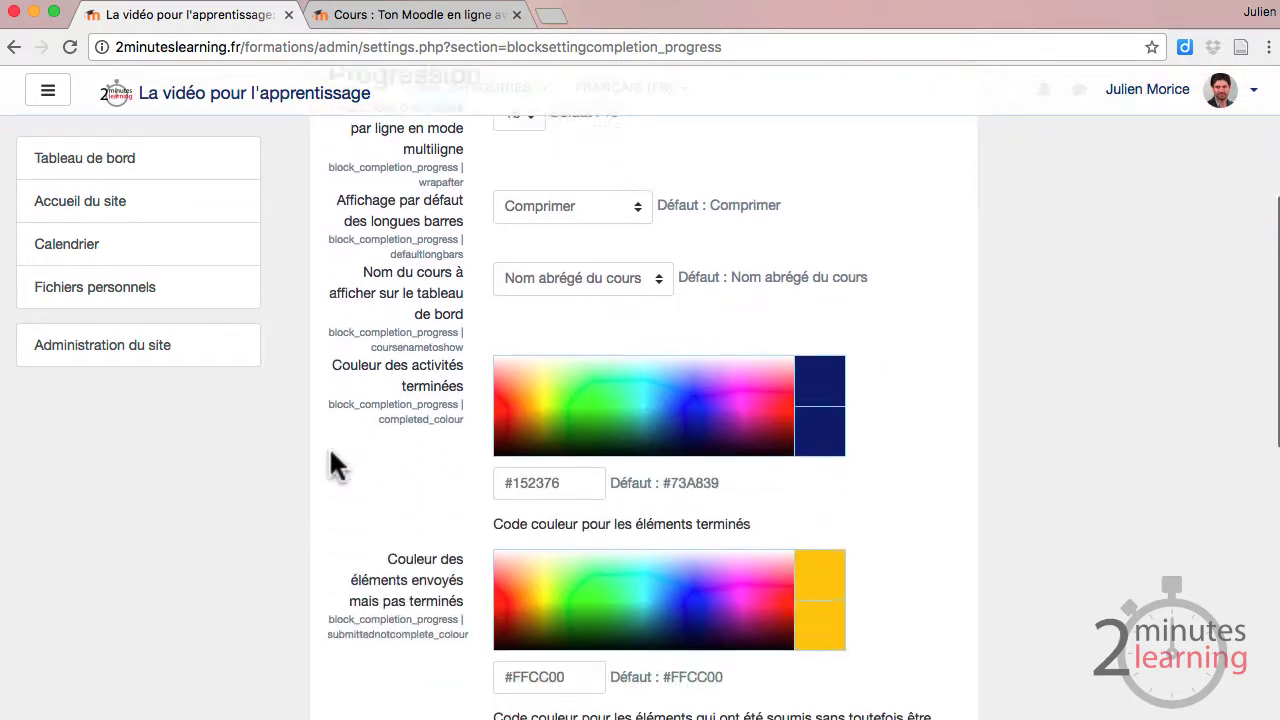
scroll(337, 463, down, 10)
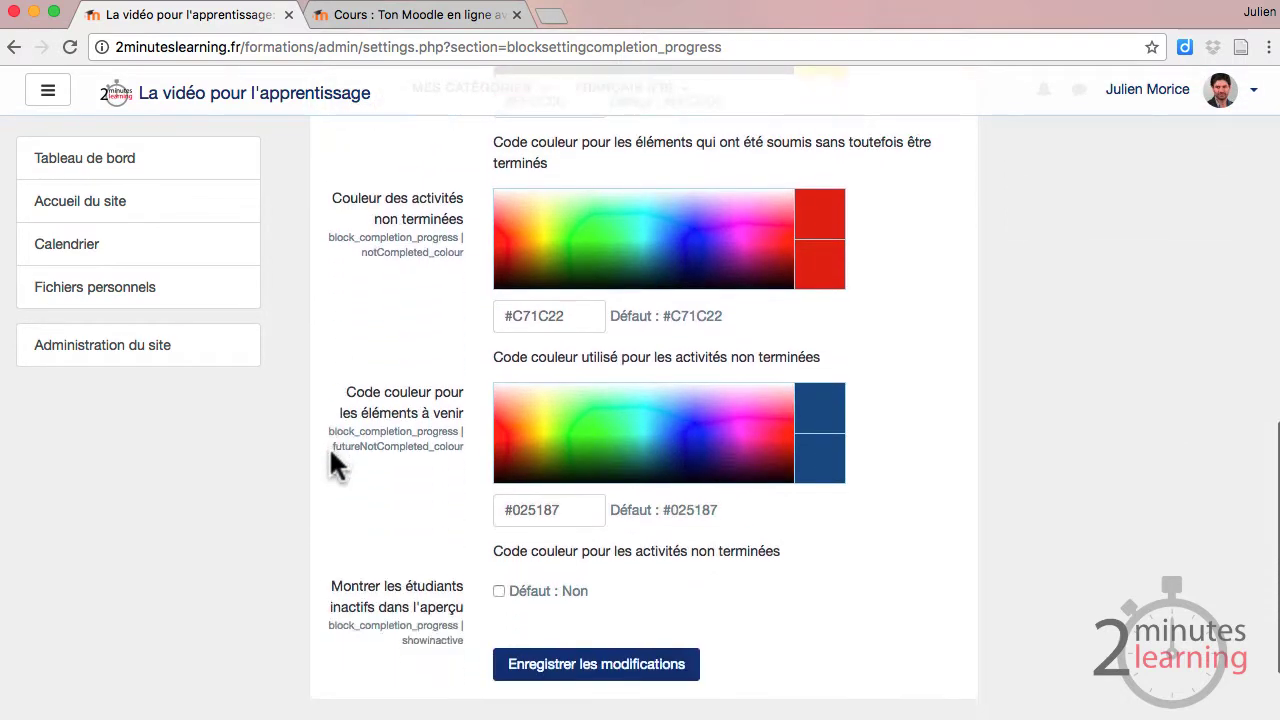
scroll(332, 450, down, 2)
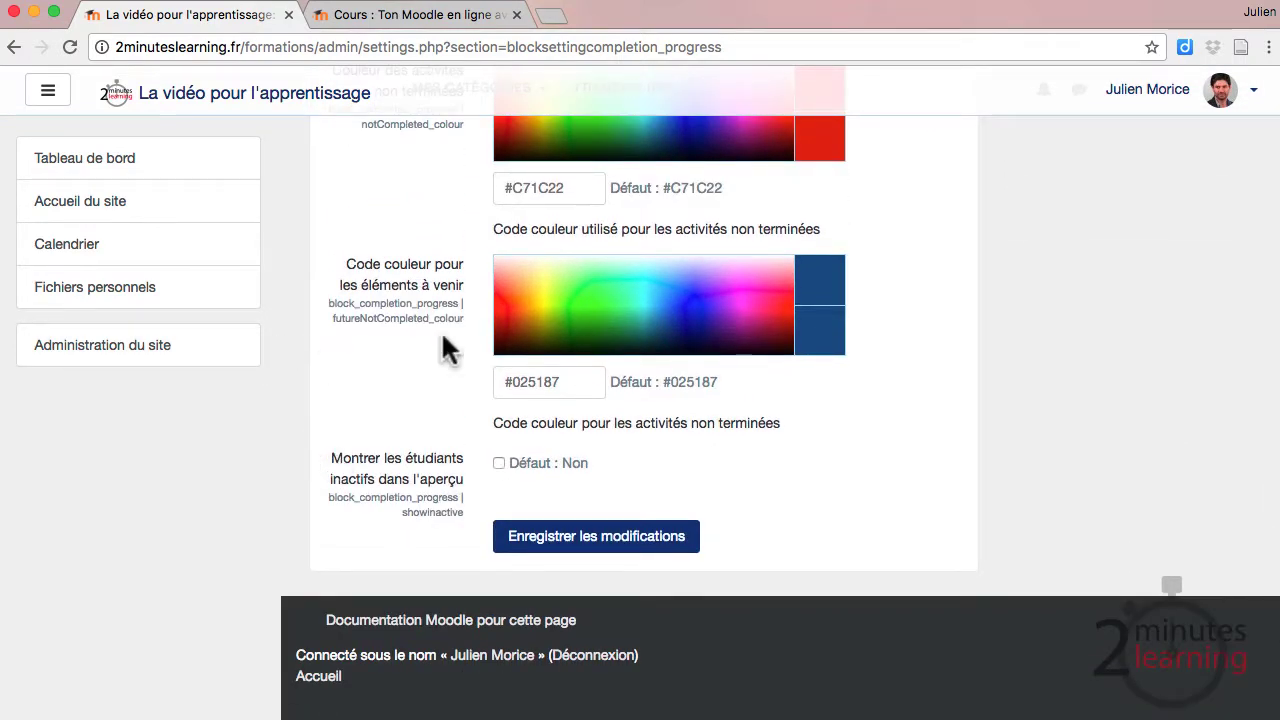
click(573, 382)
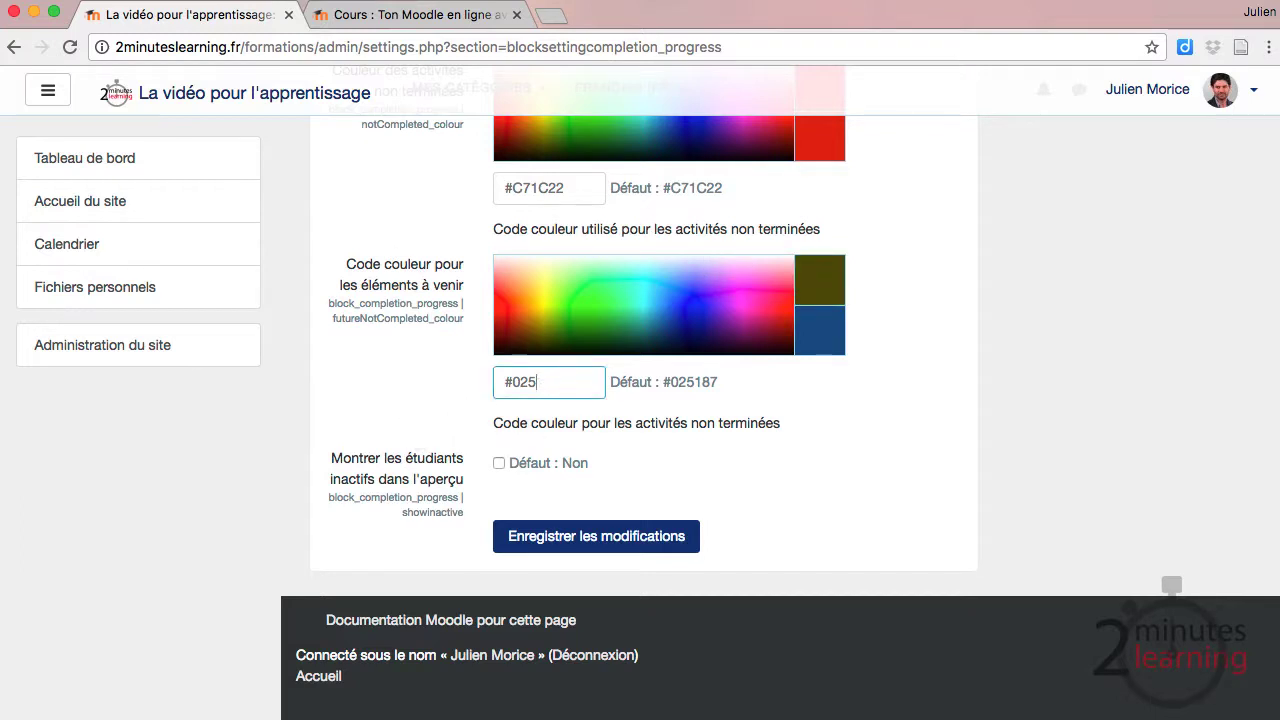
key(BackSpace)
key(BackSpace)
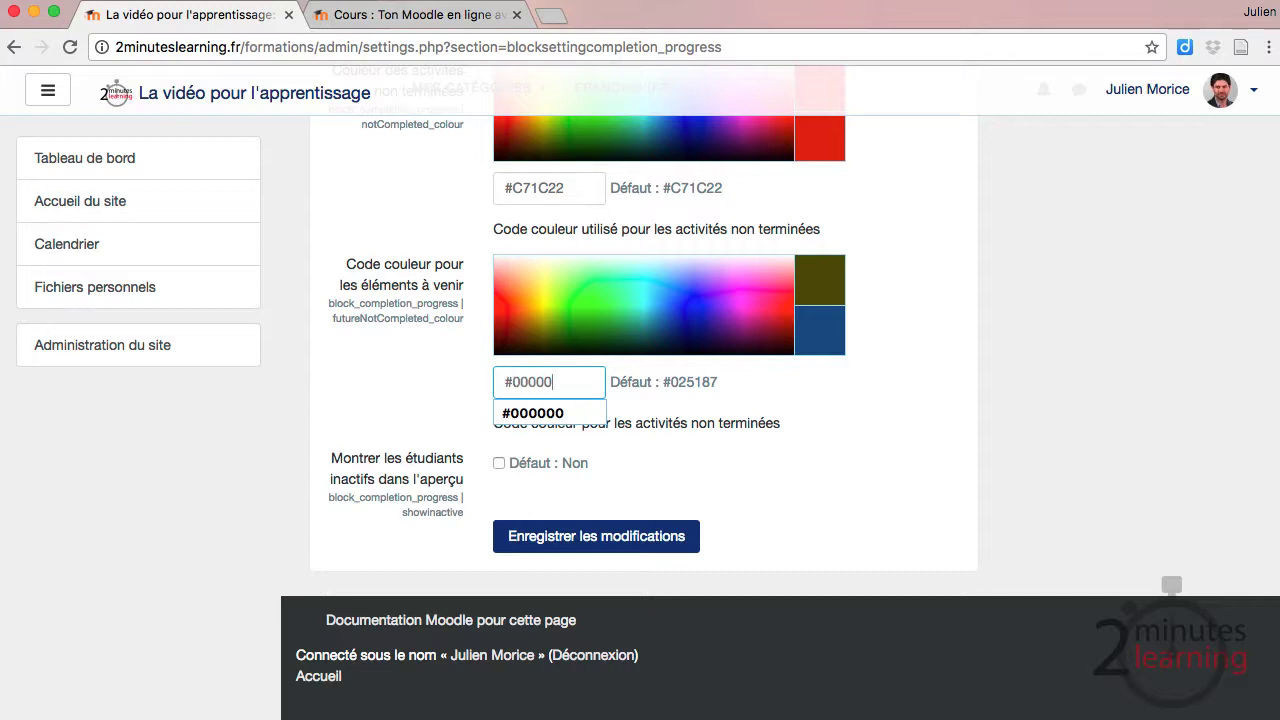
text(00000)
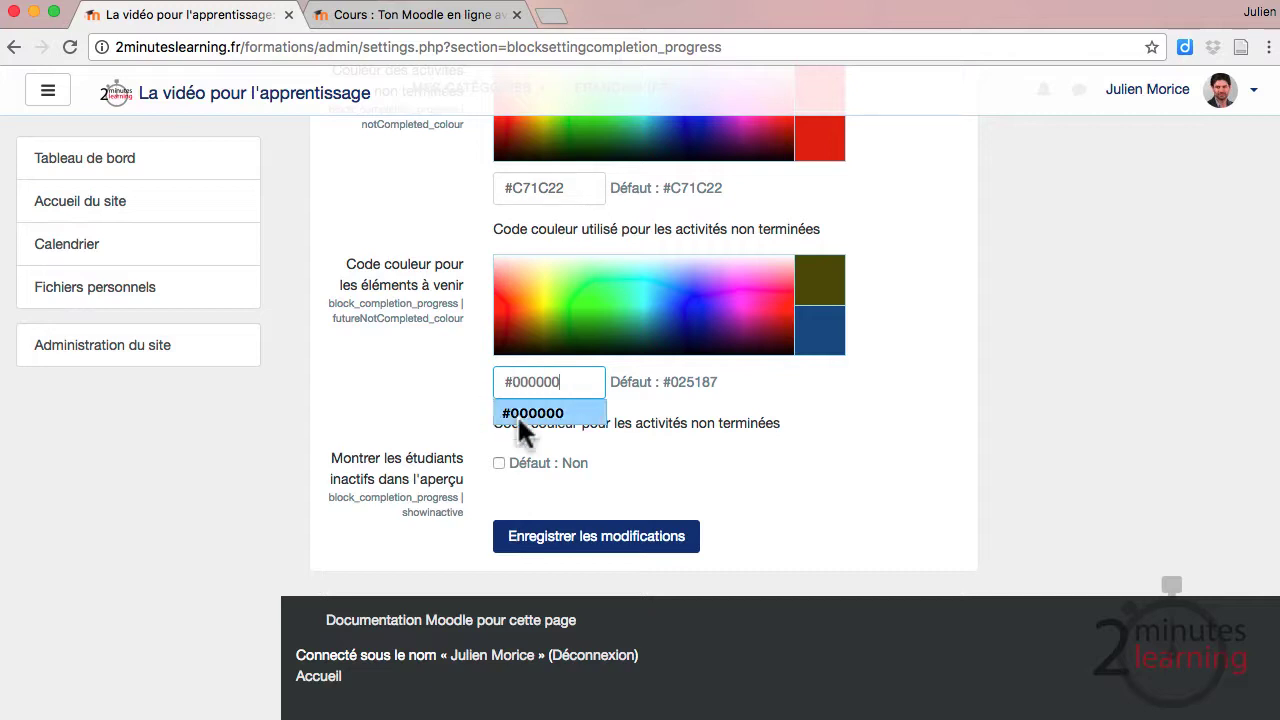
click(566, 546)
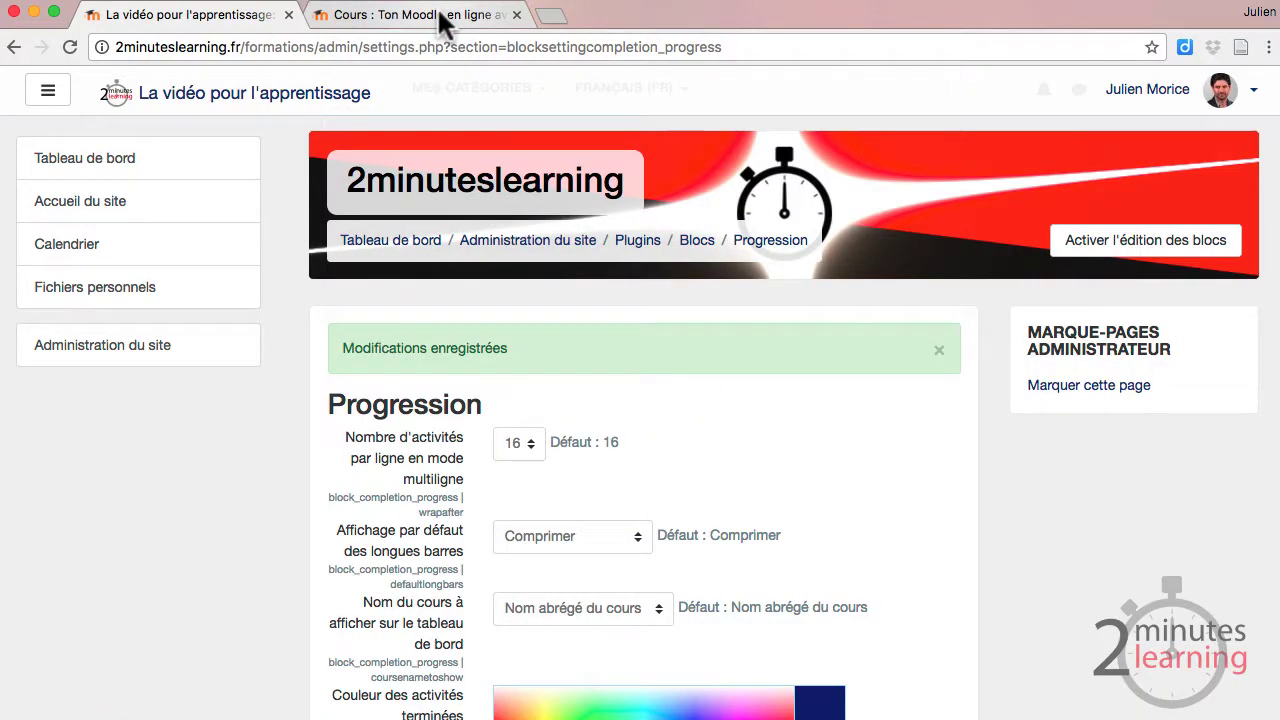
- Reload the course page and check the colour of the upcoming items in the Progression block's bar
click(437, 12)
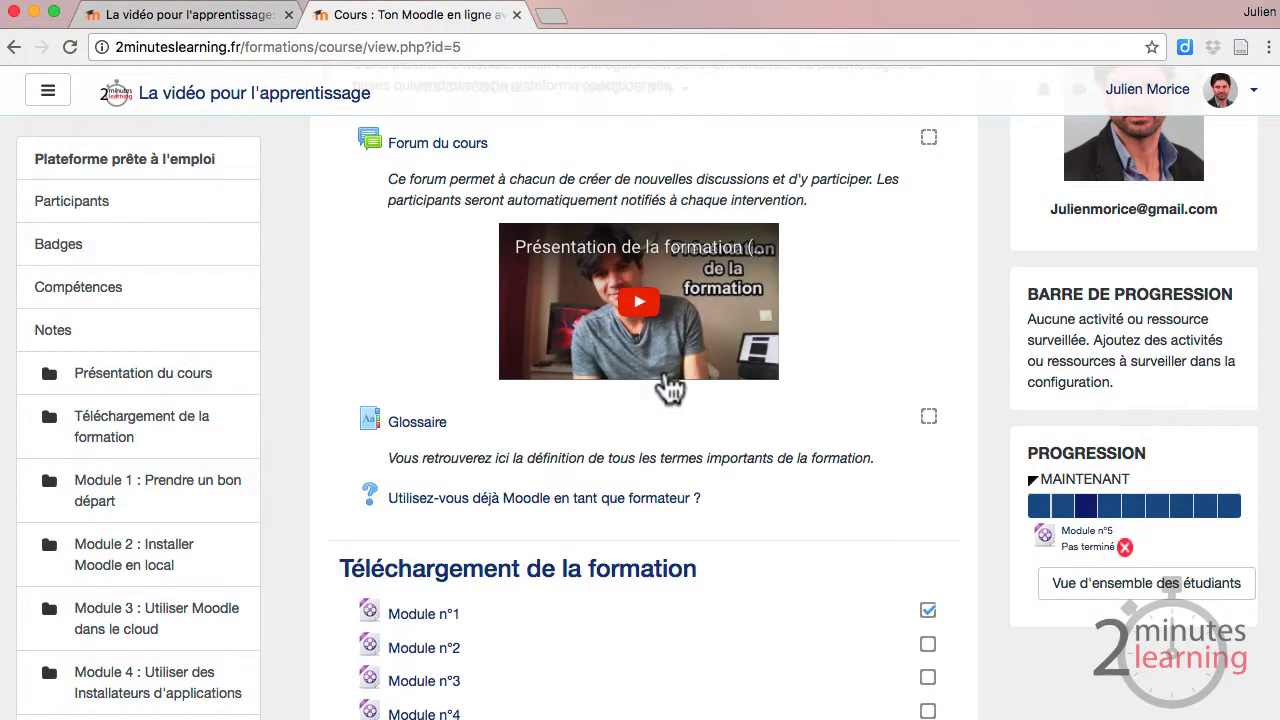
scroll(668, 388, down, 1)
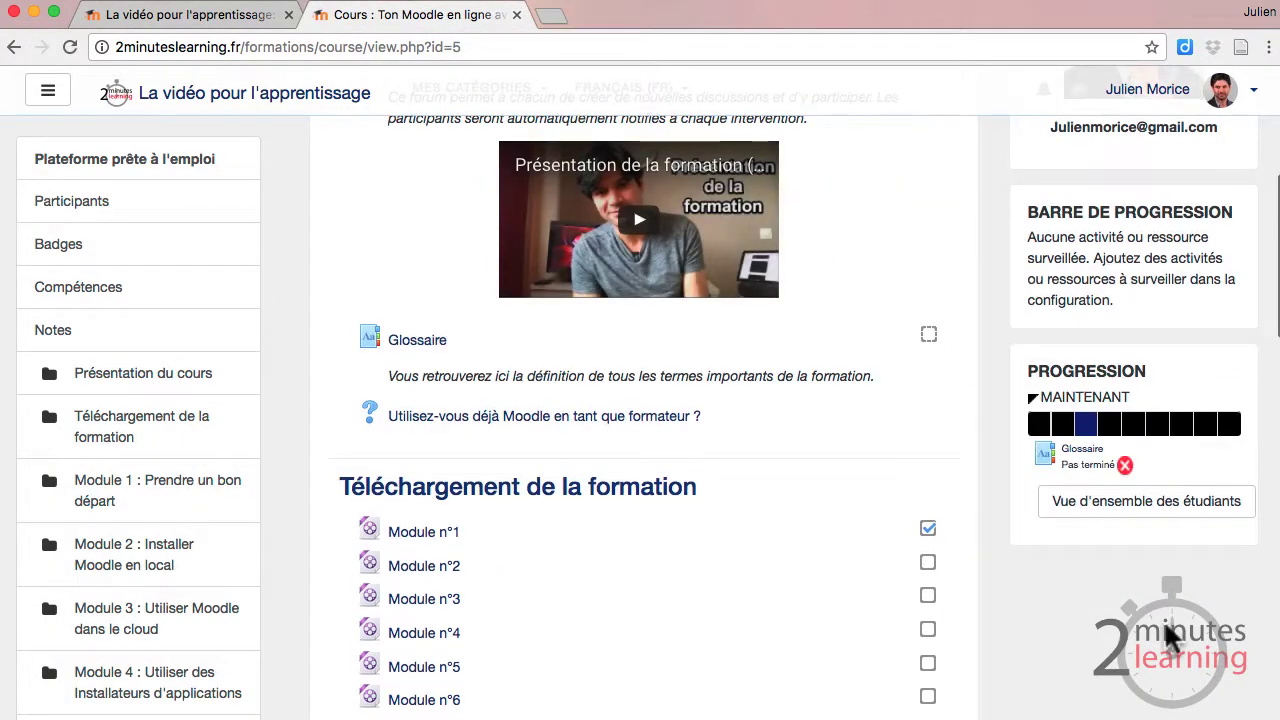